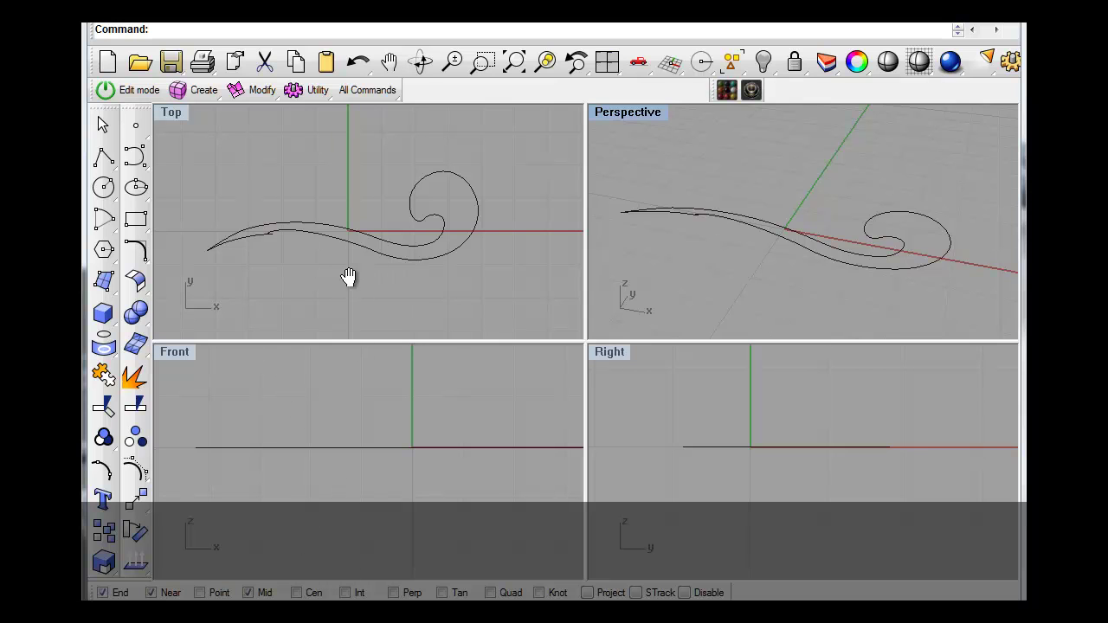
# - Split the closed scroll curve into two rails at its pointed tail and the inner tip of the curl, turning object snaps off
pyautogui.scroll(-2, 315, 290)
pyautogui.scroll(3, 319, 289)
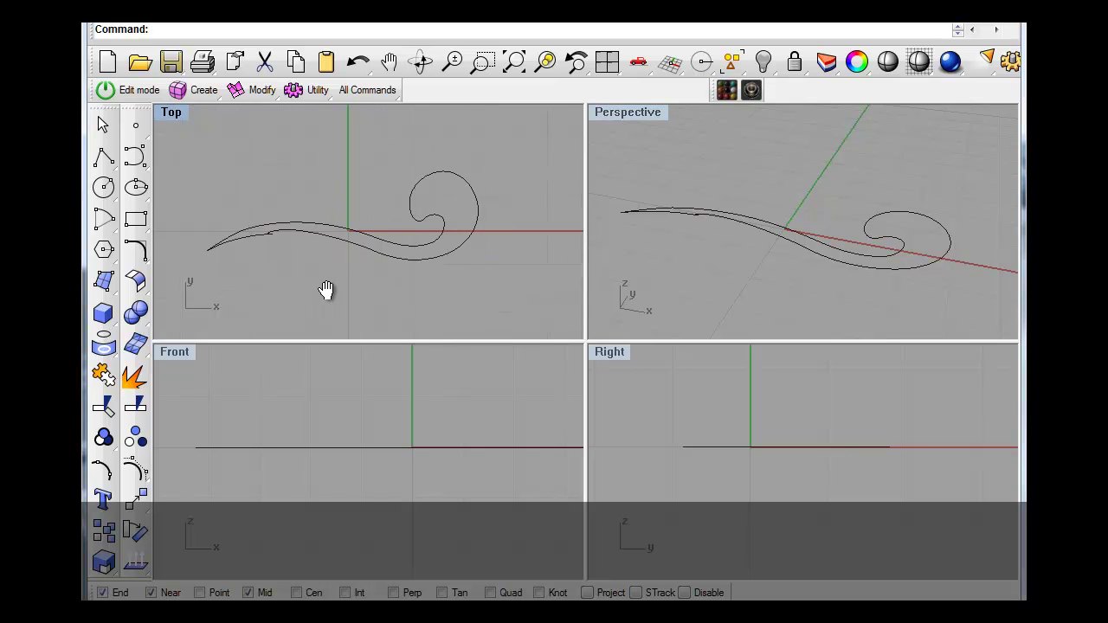
pyautogui.scroll(6, 224, 252)
pyautogui.scroll(-4, 225, 249)
pyautogui.moveTo(342, 287); pyautogui.dragTo(319, 296, button='right')
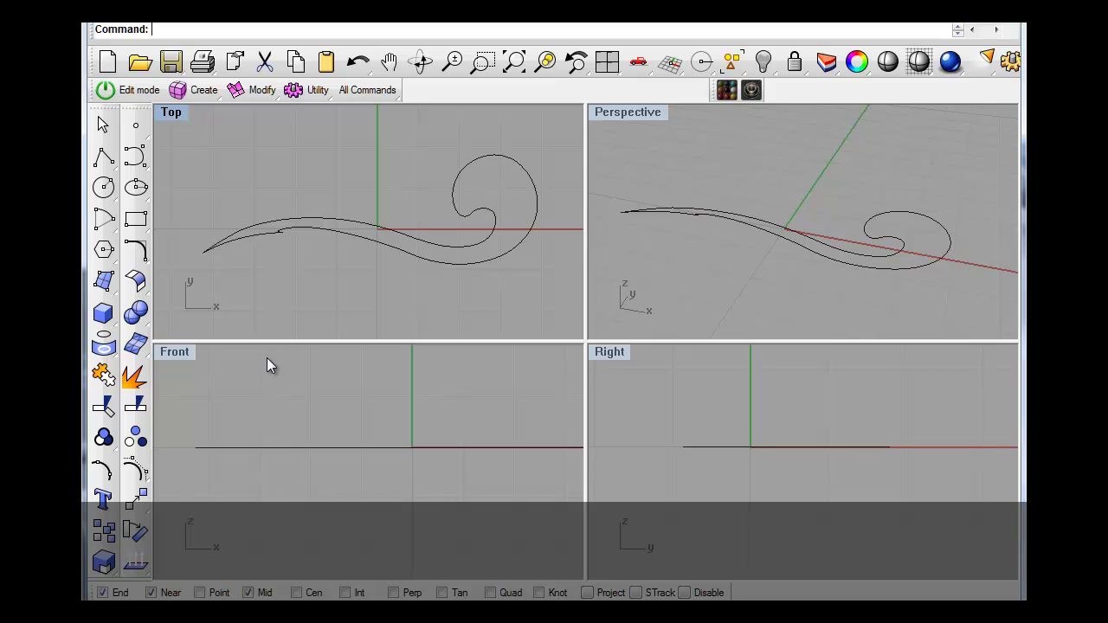
pyautogui.click(128, 406)
pyautogui.click(224, 29)
pyautogui.click(151, 593)
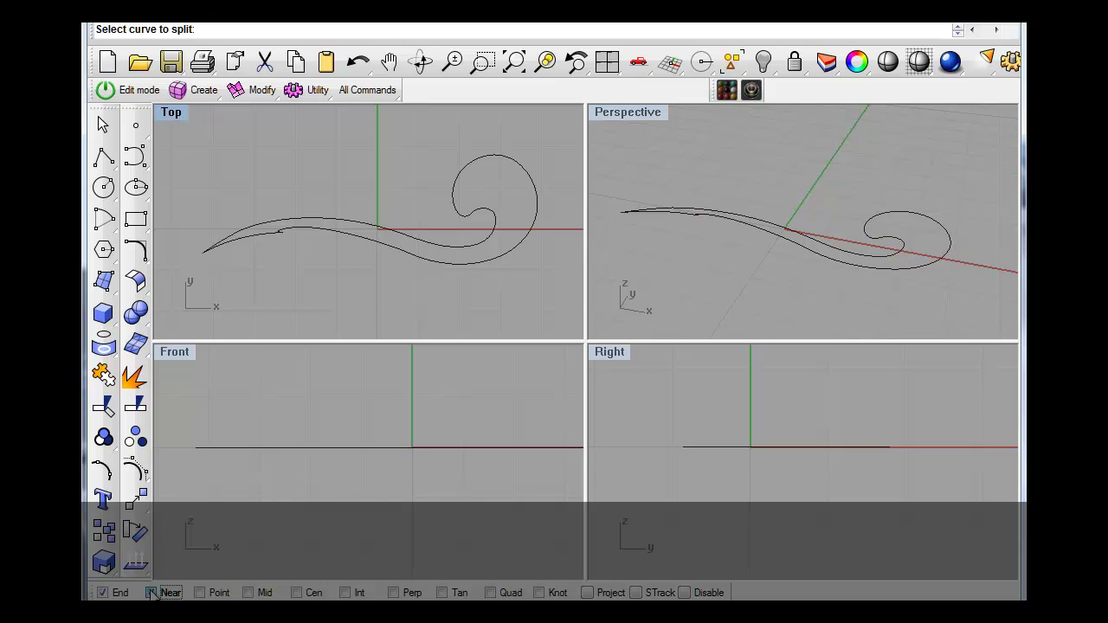
pyautogui.click(260, 237)
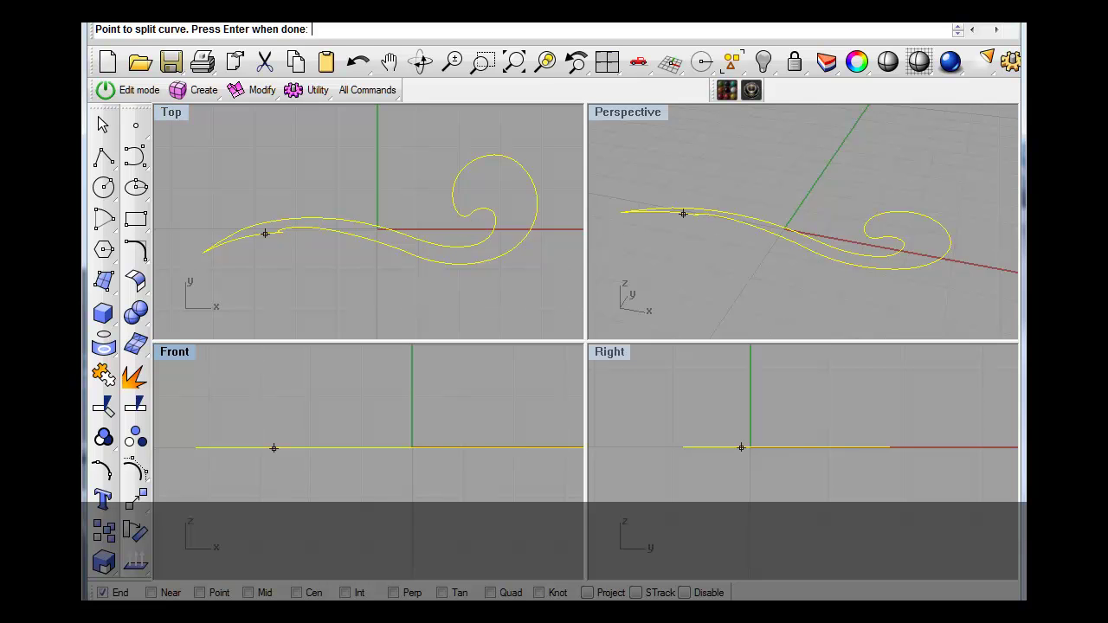
pyautogui.click(102, 592)
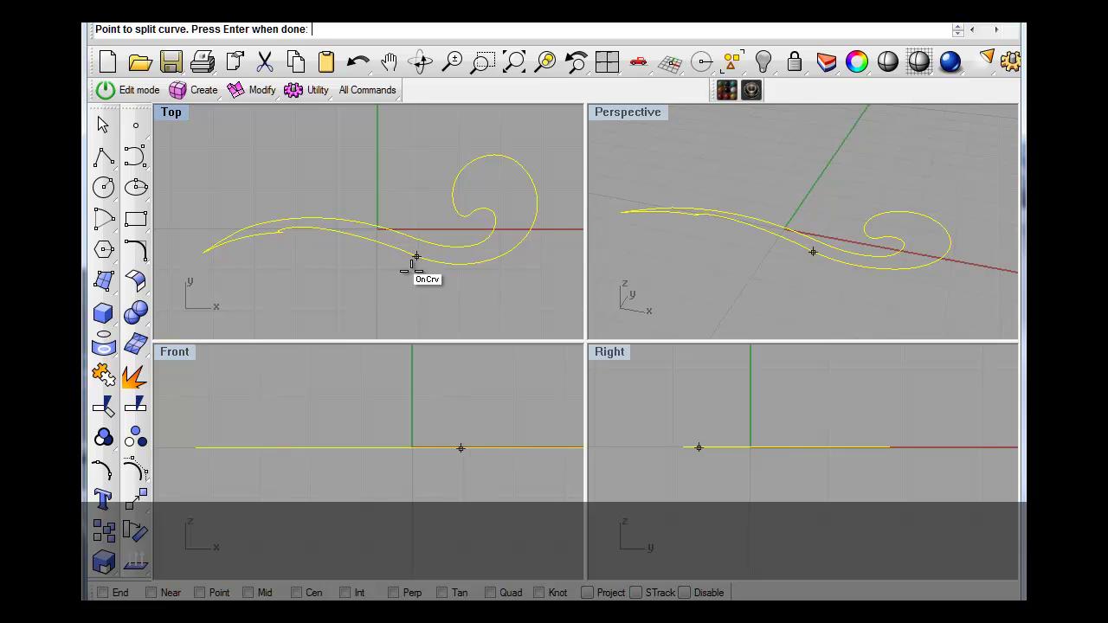
pyautogui.click(458, 214)
pyautogui.press('Return')
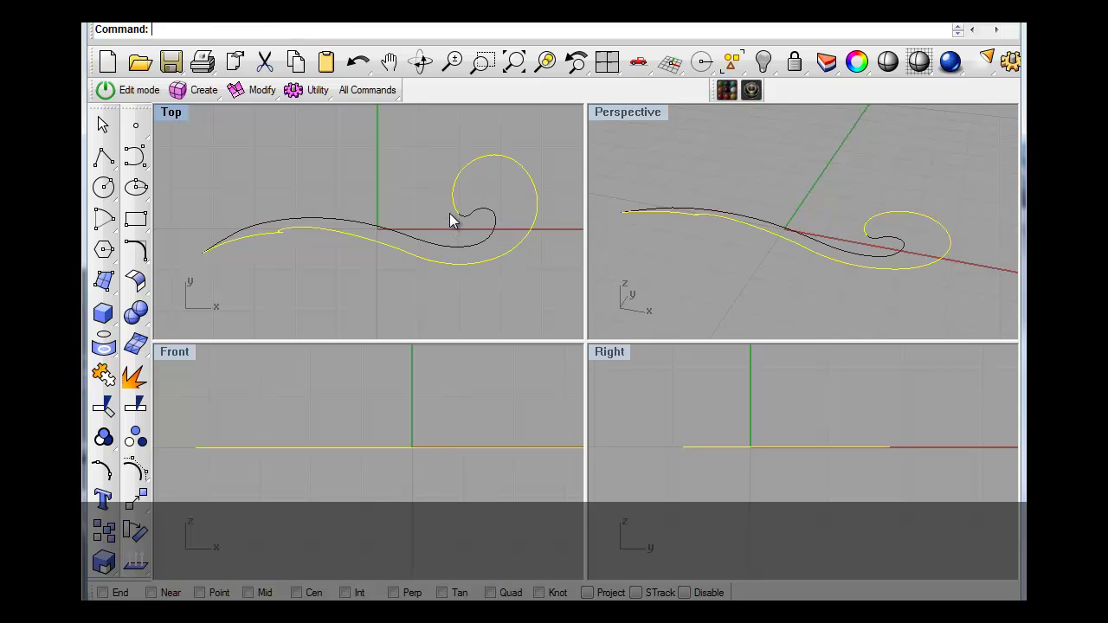
pyautogui.click(454, 231)
pyautogui.click(468, 215)
pyautogui.click(442, 232)
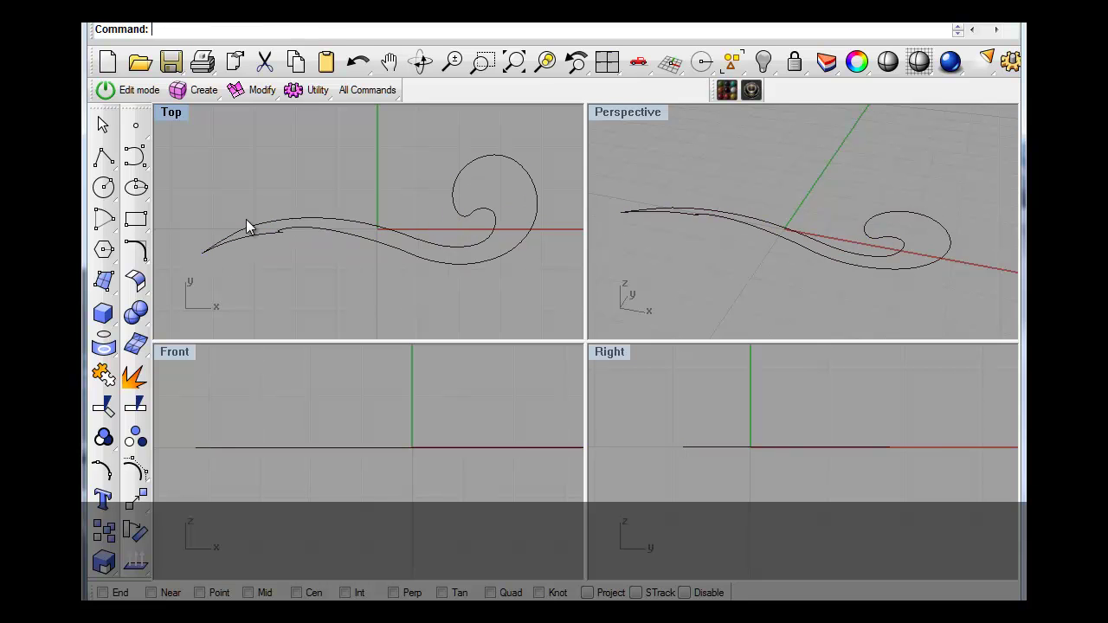
# - Draw an open inverted-V polyline on the Y axis in the Right view, twice as wide as it is high
pyautogui.moveTo(844, 258); pyautogui.dragTo(885, 287, button='right')
pyautogui.scroll(-6, 820, 482)
pyautogui.moveTo(820, 482); pyautogui.dragTo(736, 463, button='right')
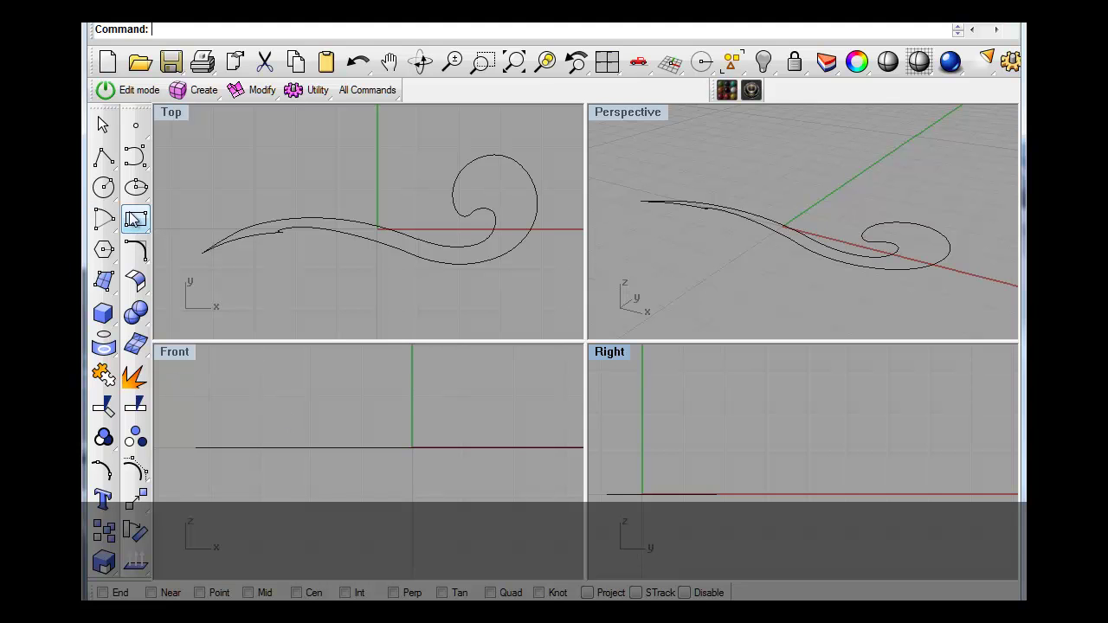
pyautogui.click(103, 160)
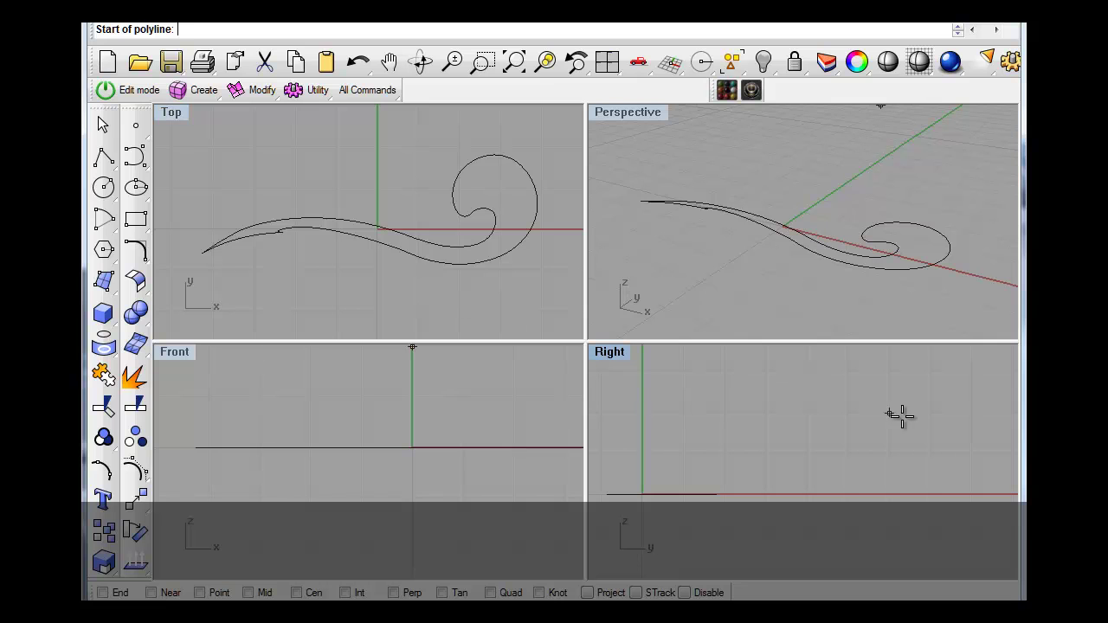
pyautogui.click(766, 494)
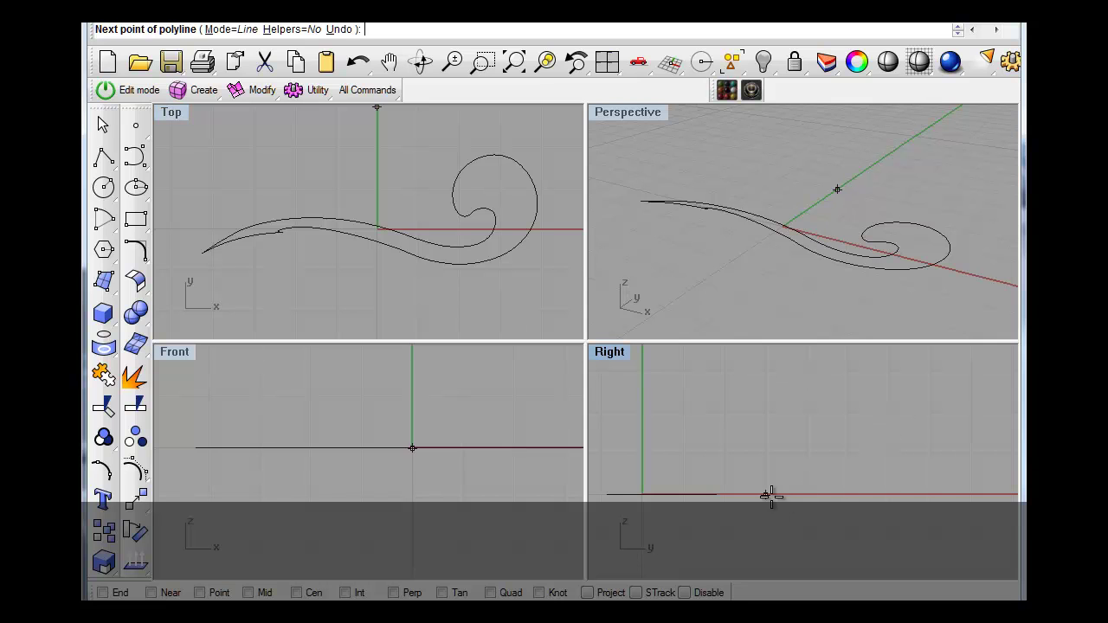
pyautogui.click(806, 448)
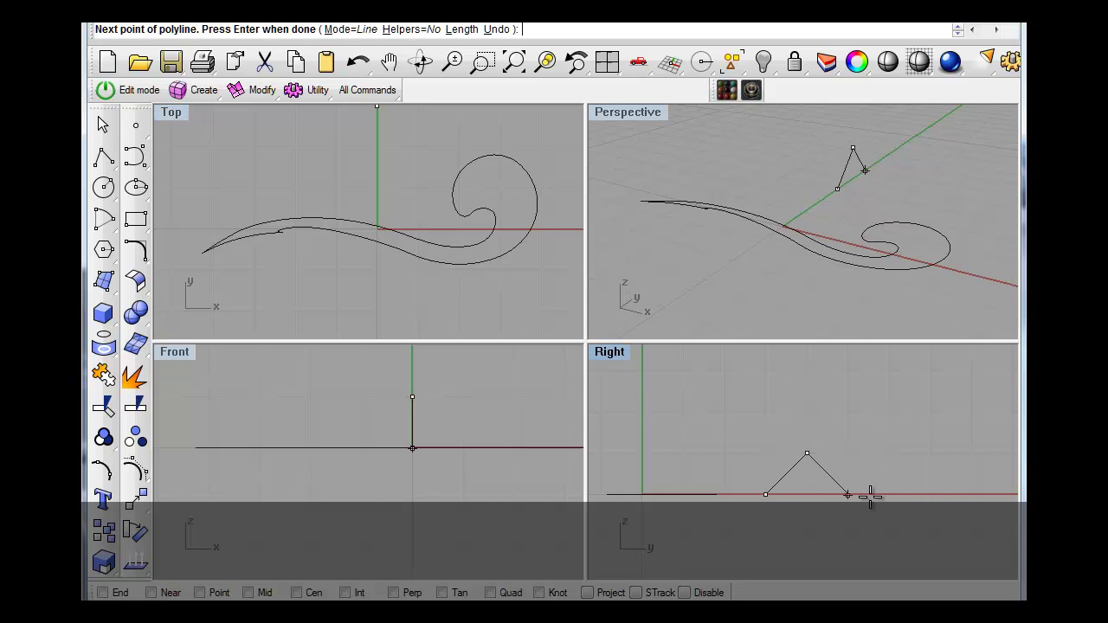
pyautogui.click(848, 495)
pyautogui.press('Return')
# - Fillet the peak of the inverted-V profile with a radius of 0.2
pyautogui.moveTo(847, 513); pyautogui.dragTo(794, 463, button='right')
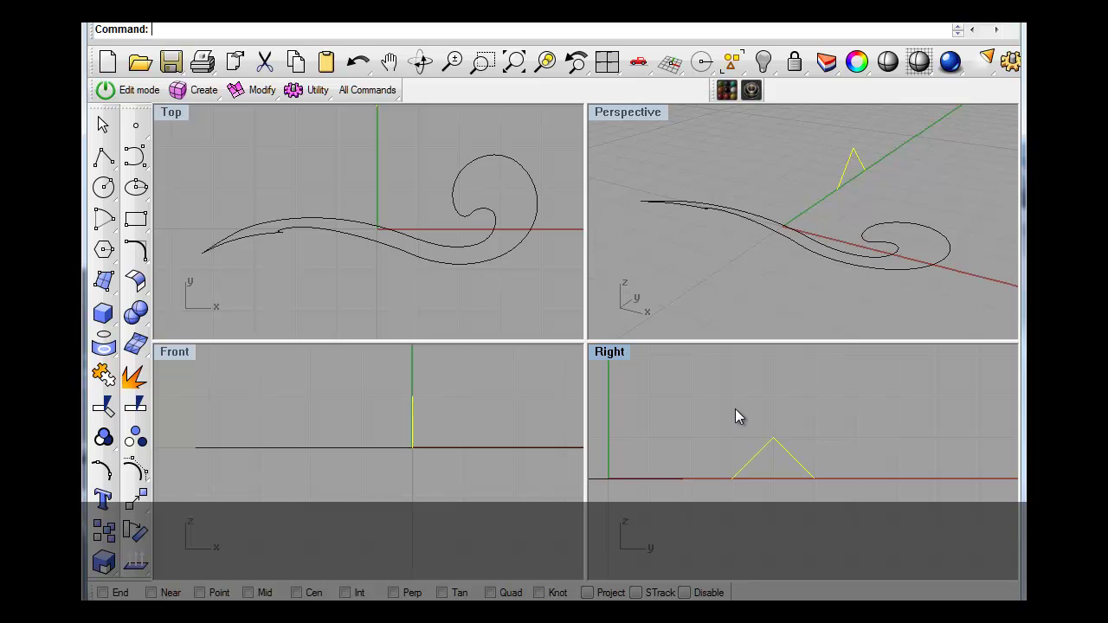
pyautogui.write('llet')
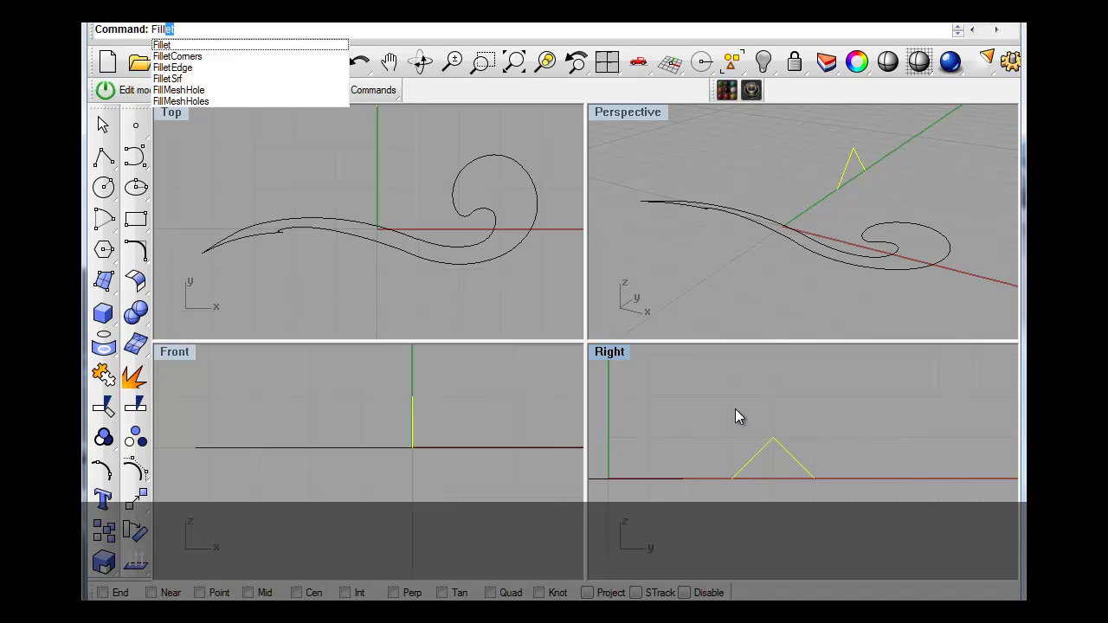
pyautogui.press('Return')
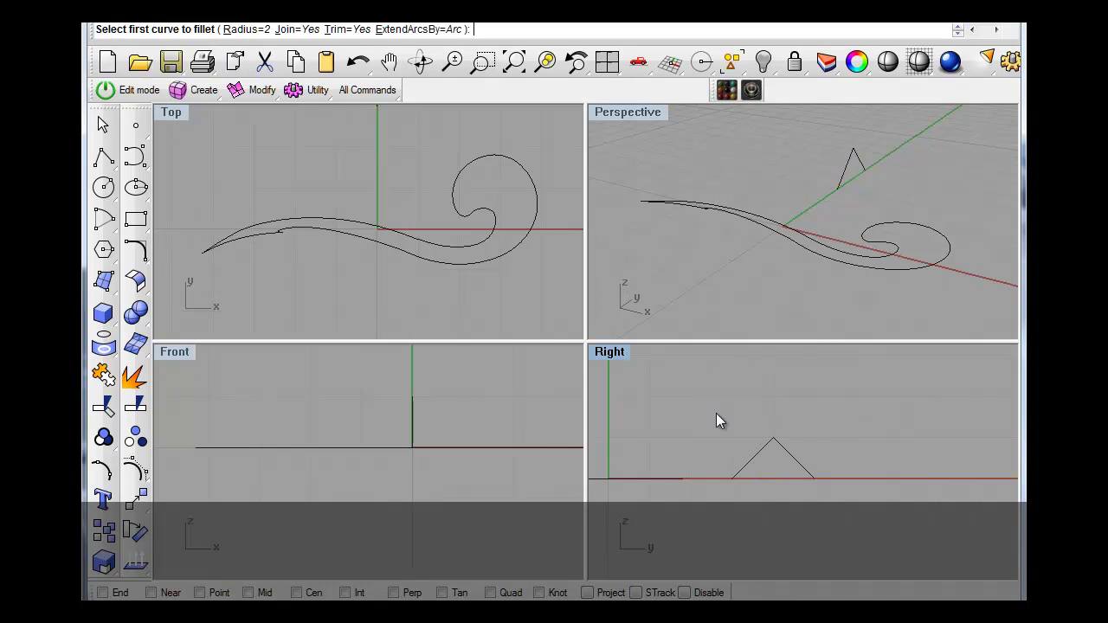
pyautogui.click(247, 30)
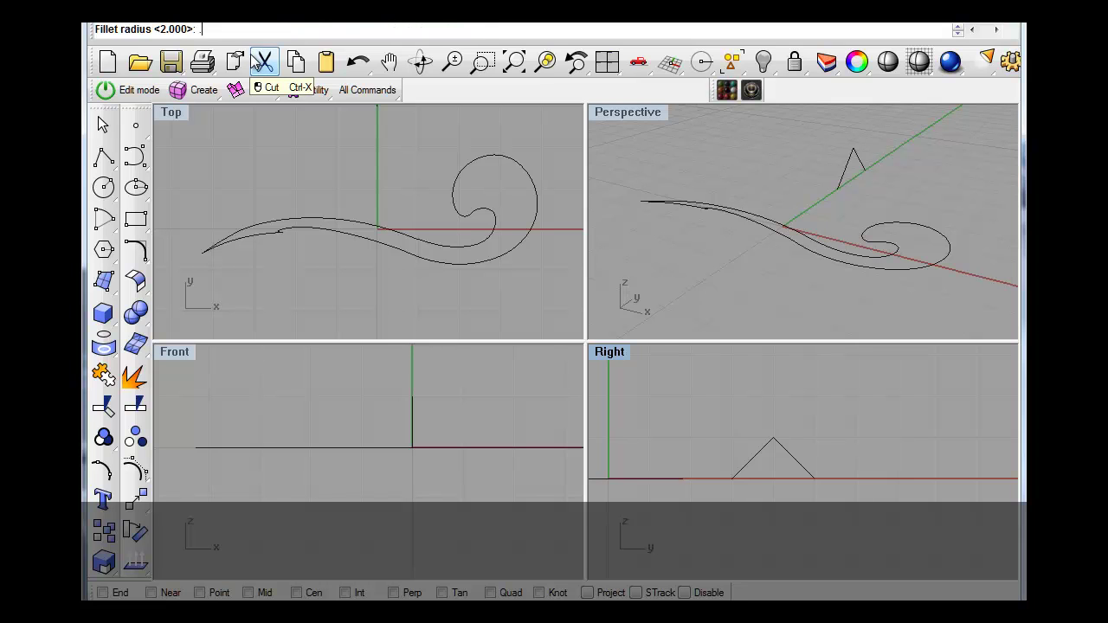
pyautogui.write('.2')
pyautogui.press('Return')
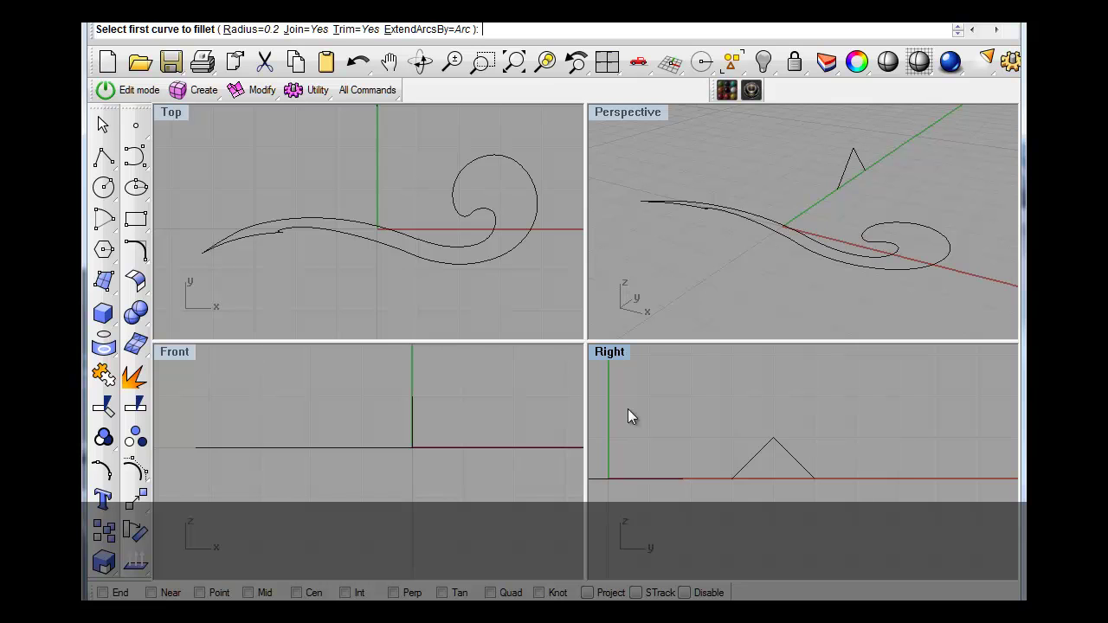
pyautogui.click(766, 449)
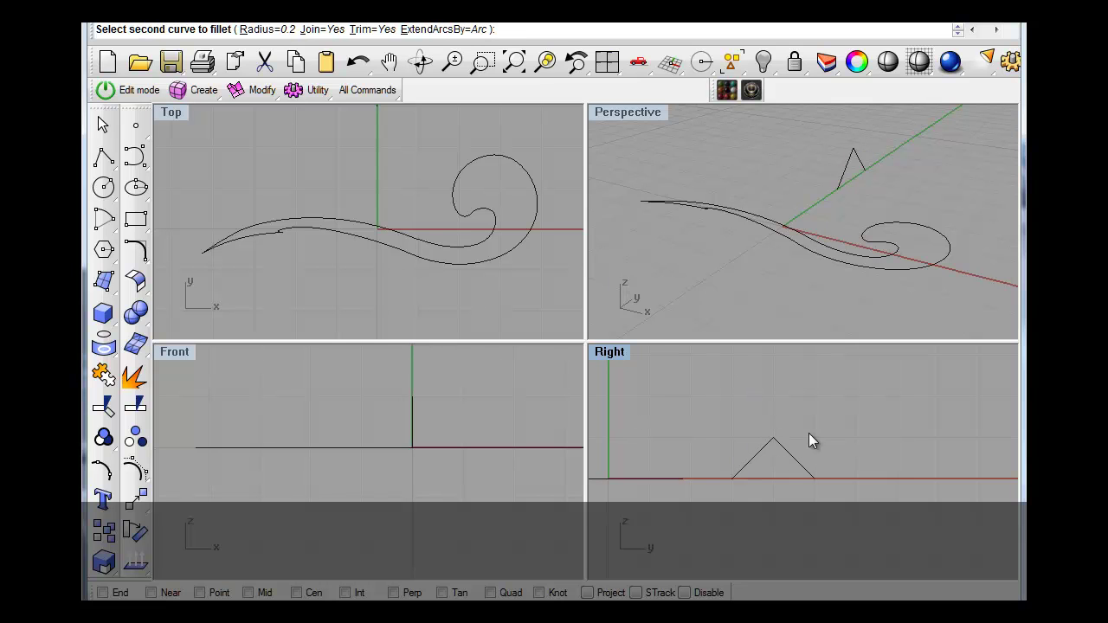
pyautogui.click(792, 452)
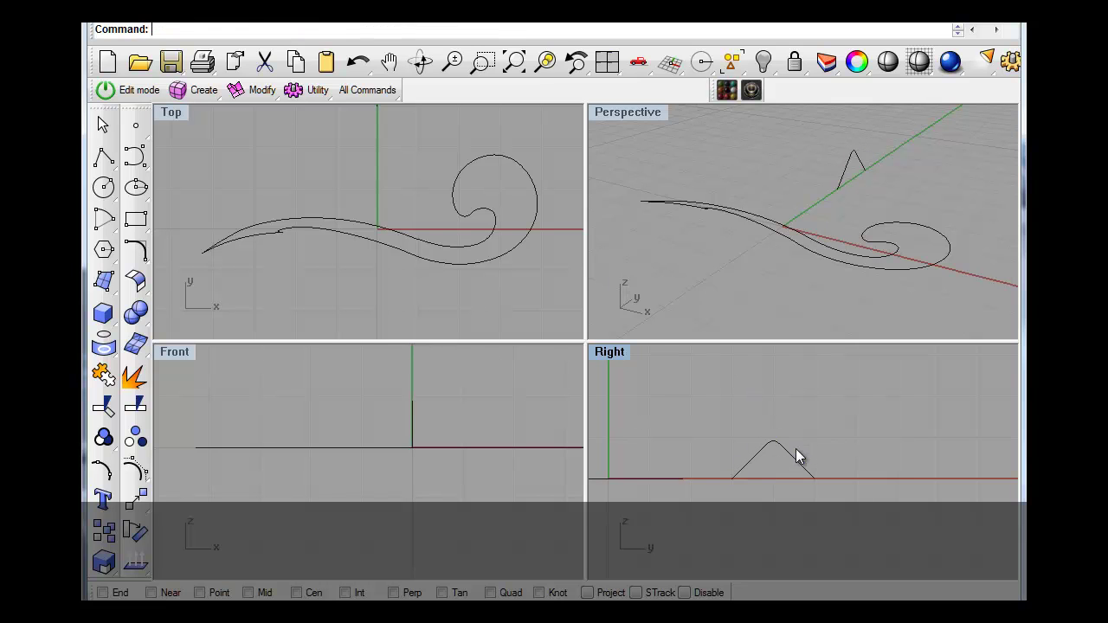
pyautogui.press('Return')
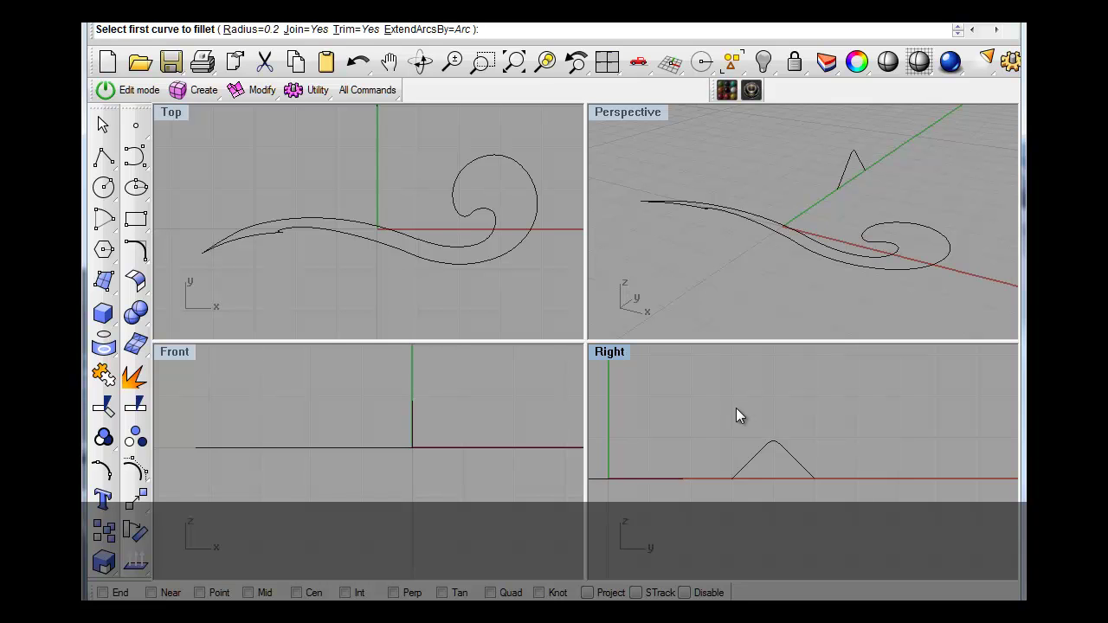
pyautogui.press('Escape')
pyautogui.scroll(-6, 785, 441)
pyautogui.scroll(6, 796, 444)
pyautogui.moveTo(803, 442); pyautogui.dragTo(729, 419, button='right')
pyautogui.click(136, 156)
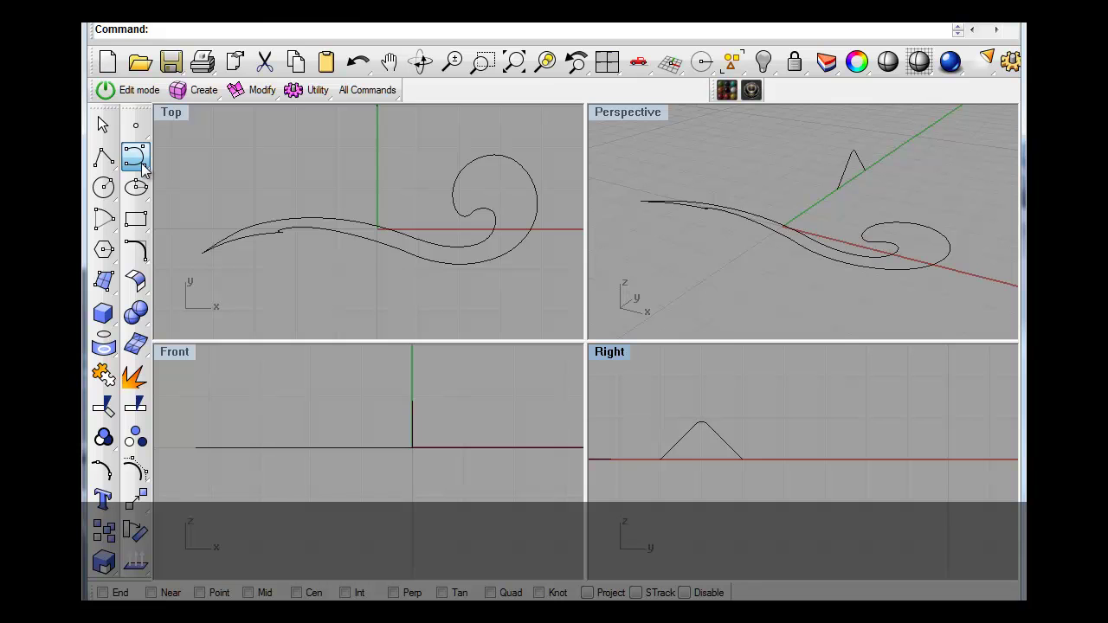
pyautogui.click(198, 188)
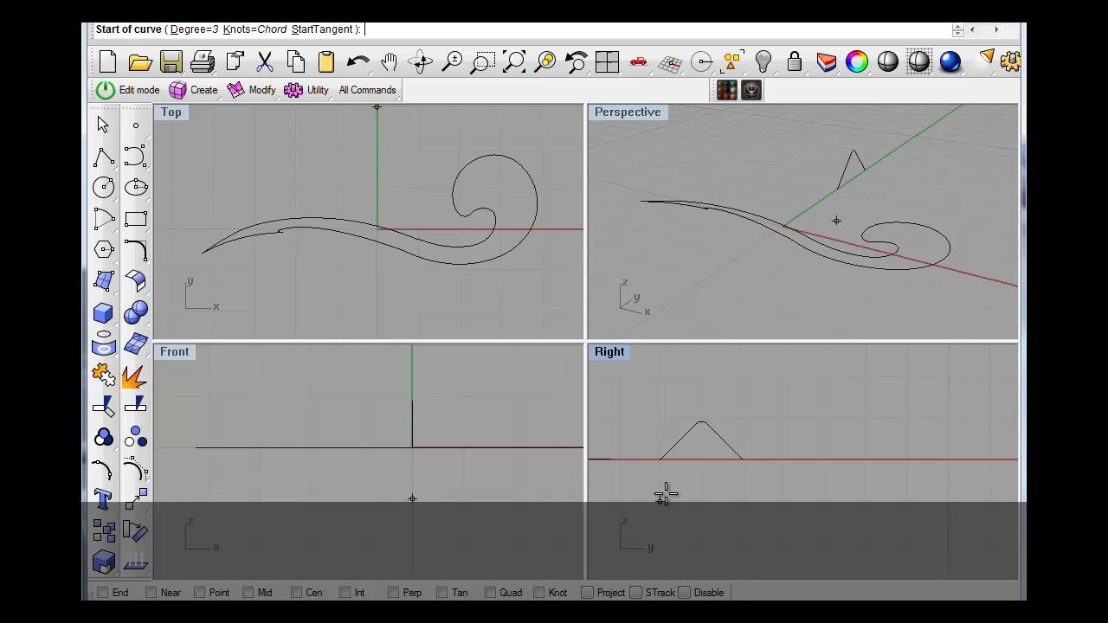
pyautogui.click(779, 458)
pyautogui.moveTo(849, 444); pyautogui.dragTo(779, 453, button='right')
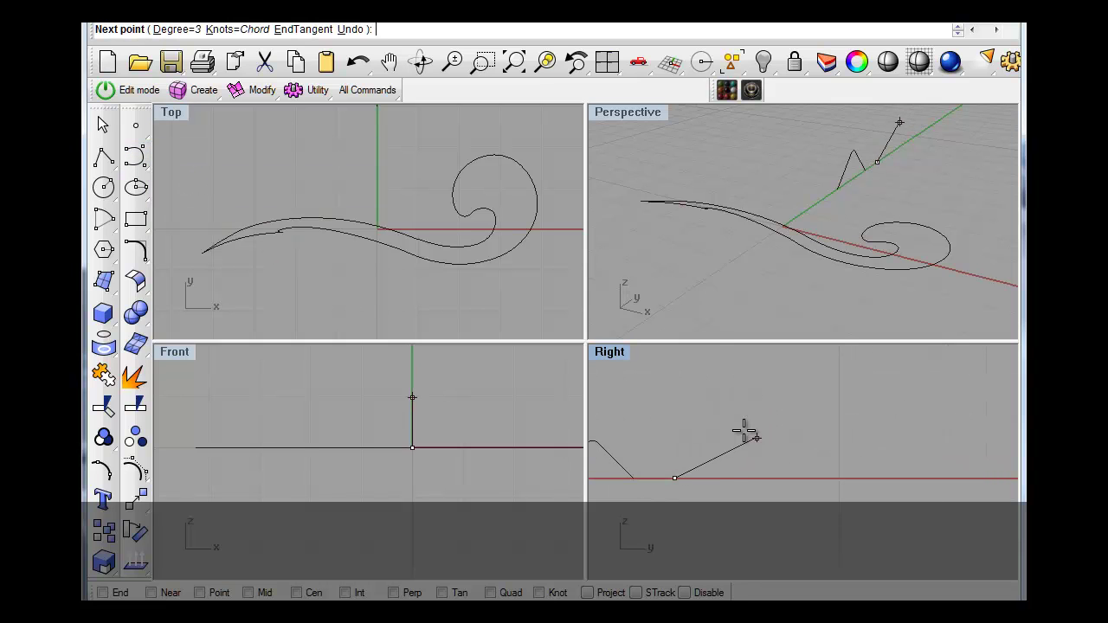
pyautogui.click(758, 398)
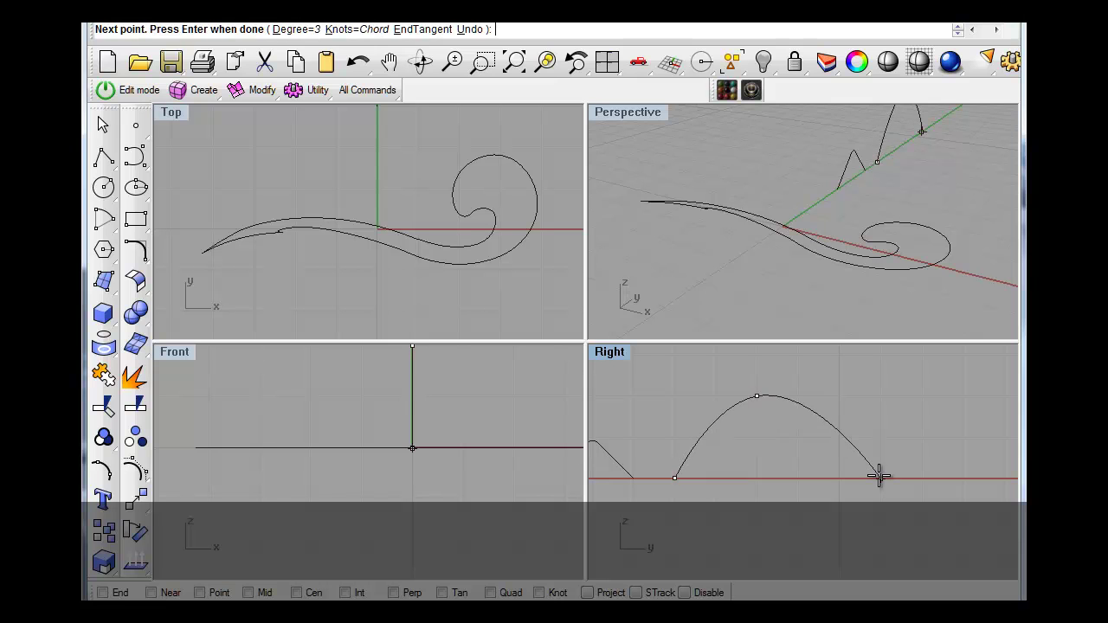
pyautogui.click(881, 475)
pyautogui.press('Return')
pyautogui.moveTo(831, 507); pyautogui.dragTo(858, 455, button='right')
pyautogui.click(856, 403)
pyautogui.press('Delete')
# - Draw a larger symmetrical arch as a three-point interpolated curve beside the small profile, with both ends on the Y axis
pyautogui.press('Return')
pyautogui.click(732, 477)
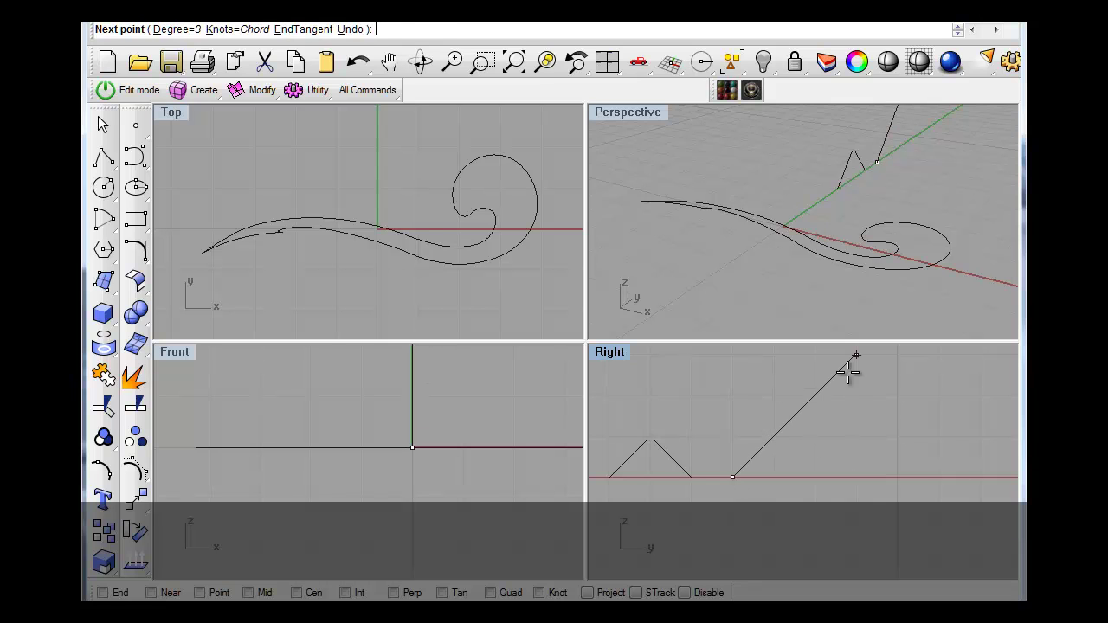
pyautogui.click(852, 361)
pyautogui.click(981, 477)
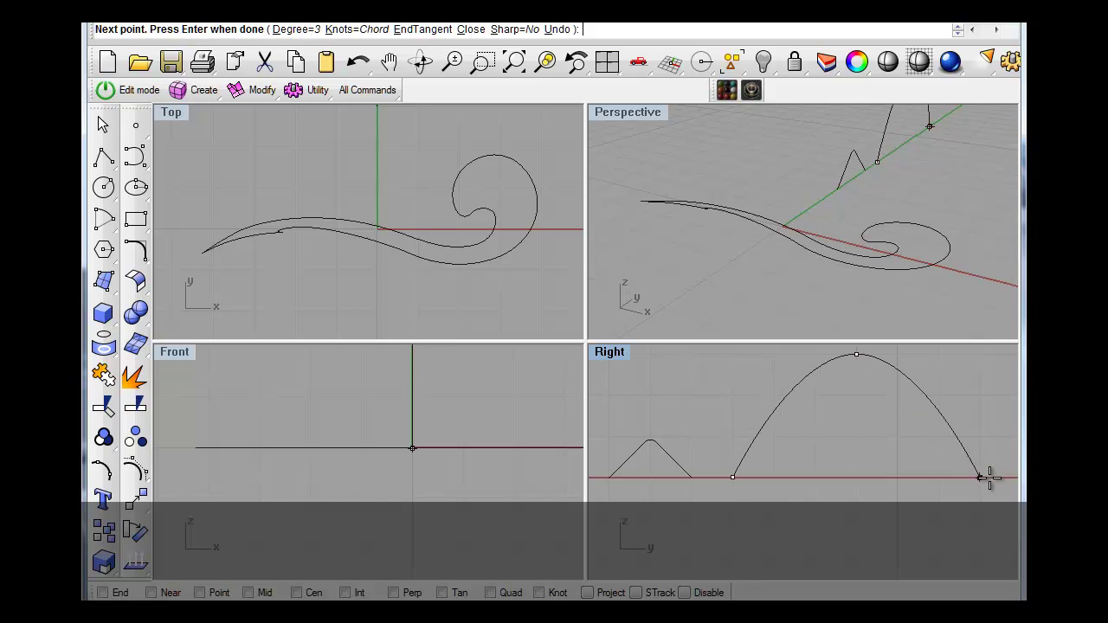
pyautogui.press('Return')
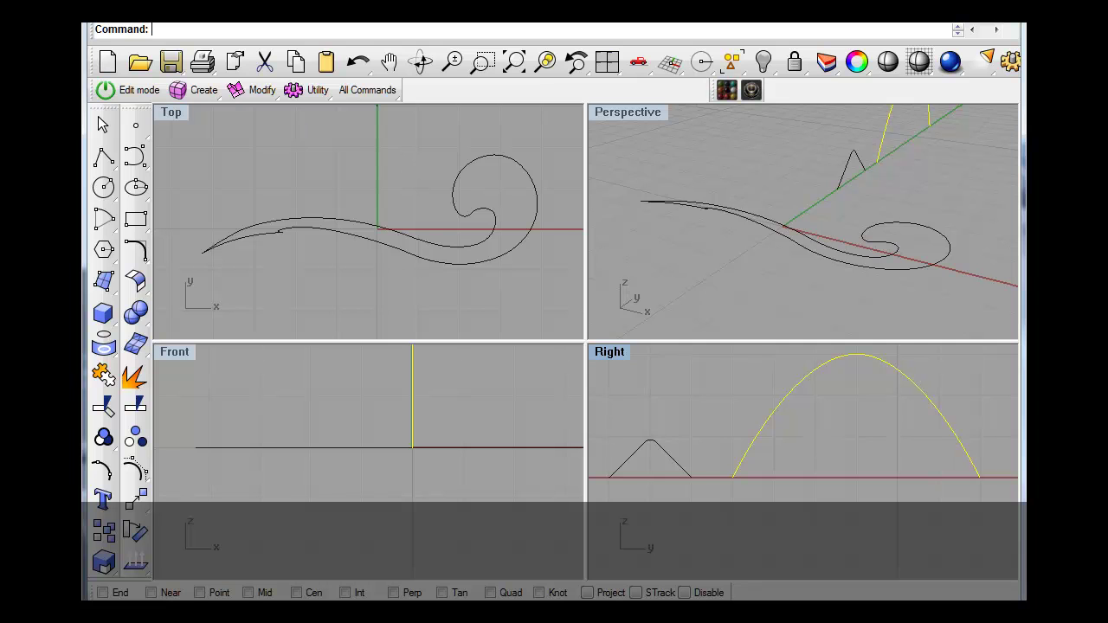
# - Scale the large arch in one direction from its base midpoint, lowering it to about 60% of its height
pyautogui.click(420, 11)
pyautogui.moveTo(488, 84)
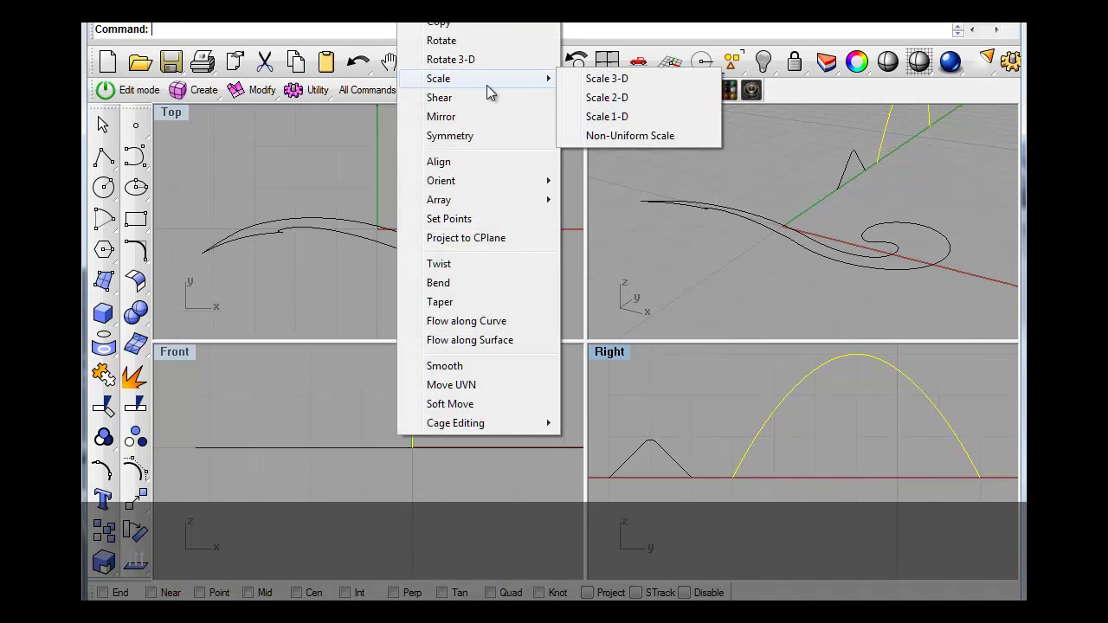
pyautogui.click(603, 117)
pyautogui.click(856, 477)
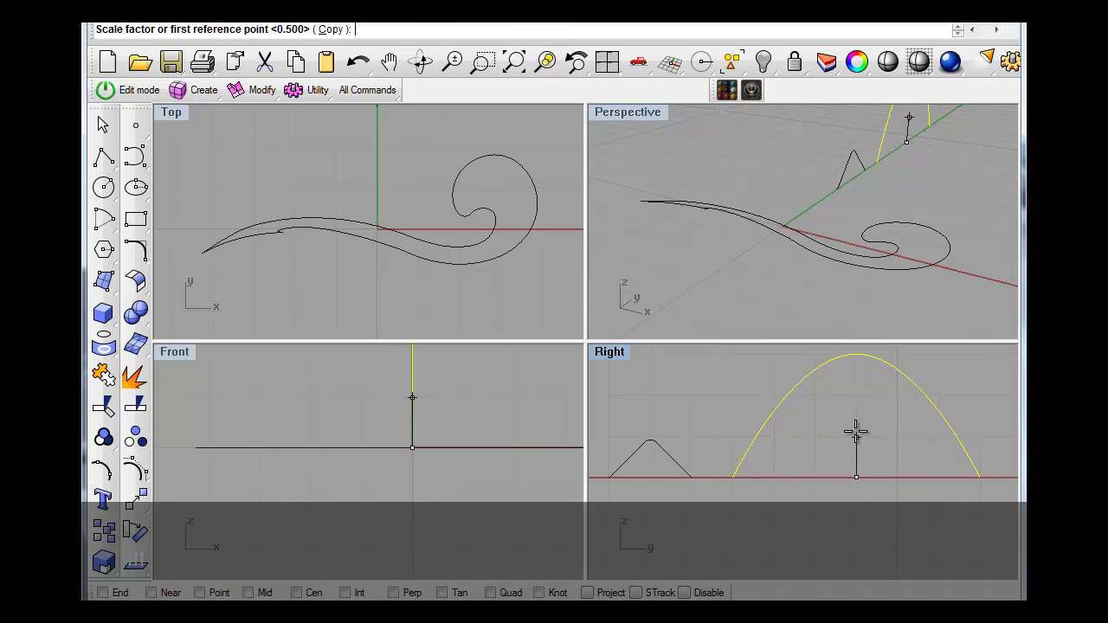
pyautogui.click(856, 356)
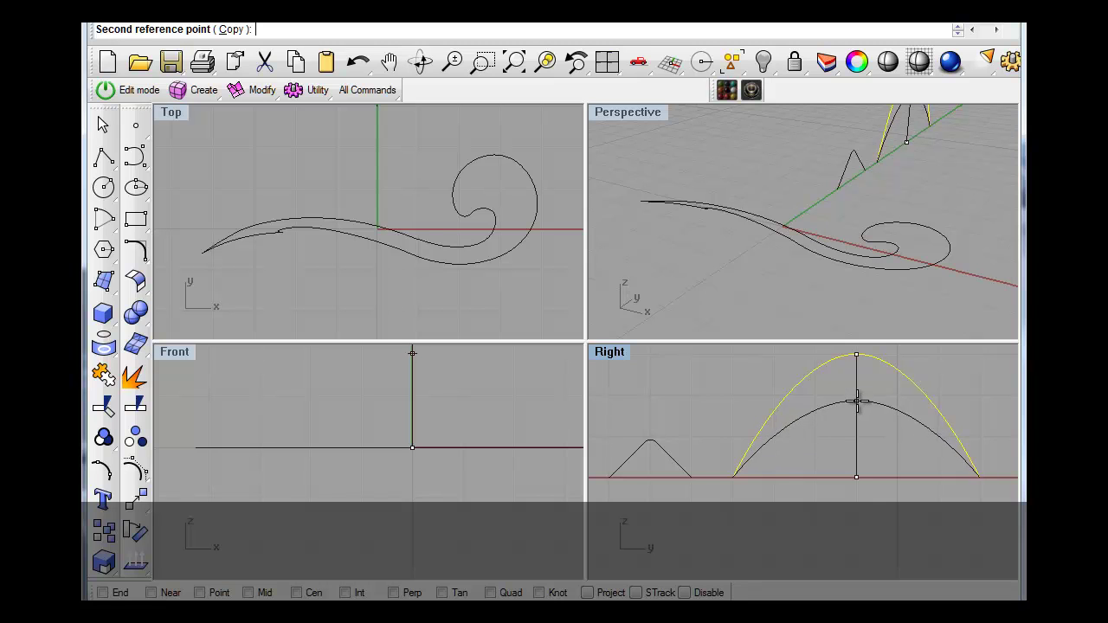
pyautogui.click(857, 403)
pyautogui.click(907, 364)
# - Set up a two-point Orient of the small peaked profile with Copy on, using its two base endpoints as reference points
pyautogui.scroll(-2, 890, 374)
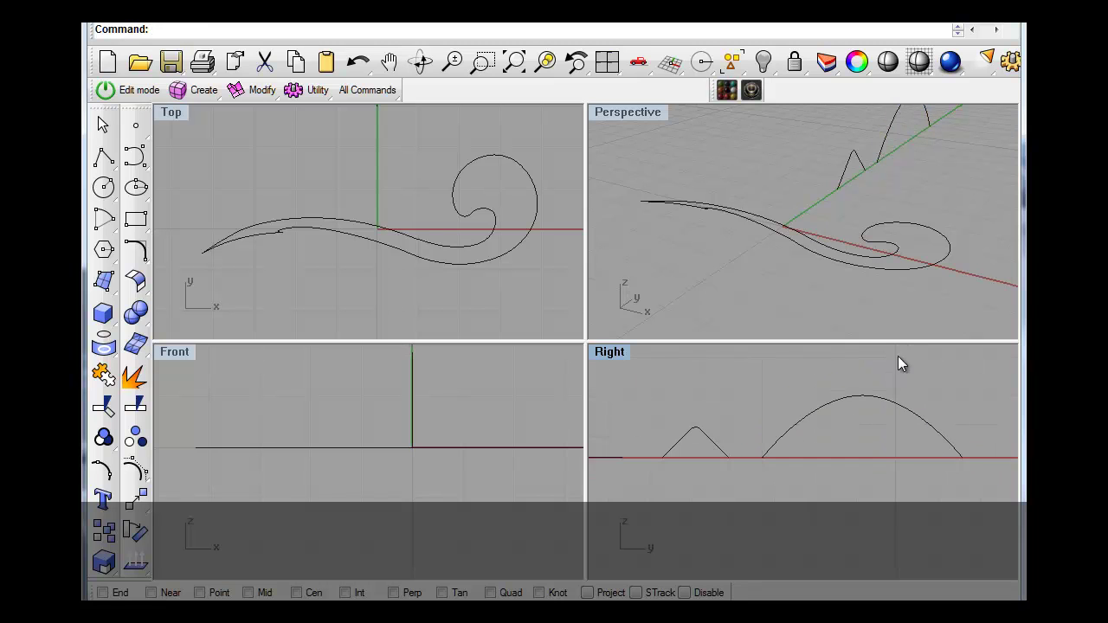
pyautogui.scroll(-6, 904, 210)
pyautogui.moveTo(902, 212); pyautogui.dragTo(820, 239, button='right')
pyautogui.moveTo(958, 182); pyautogui.dragTo(702, 313, button='right')
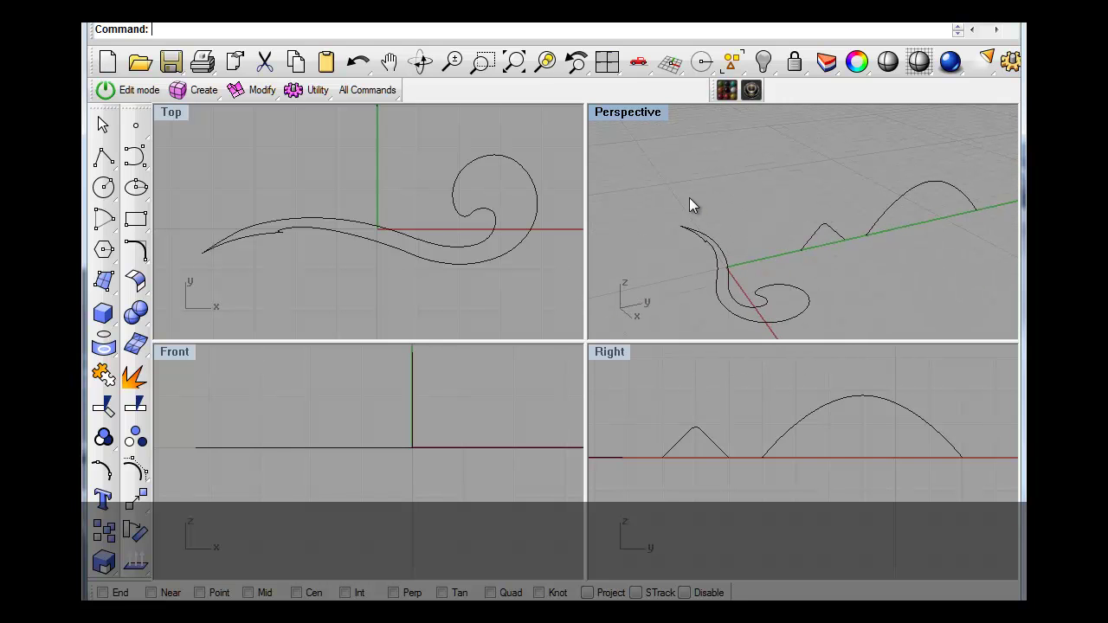
pyautogui.moveTo(816, 248); pyautogui.dragTo(844, 270, button='right')
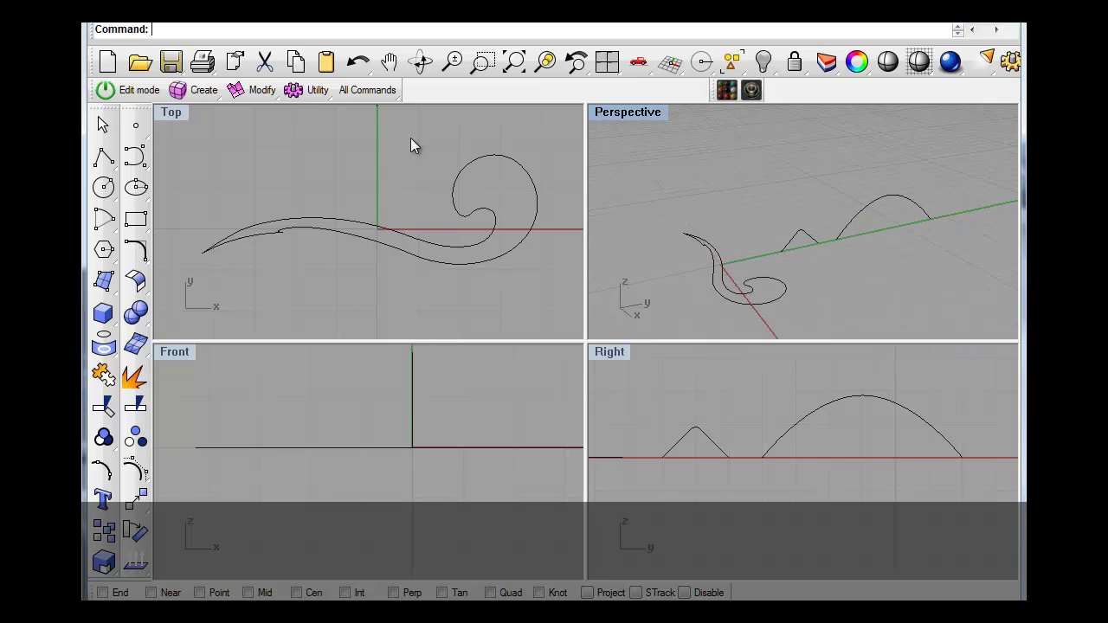
pyautogui.click(423, 16)
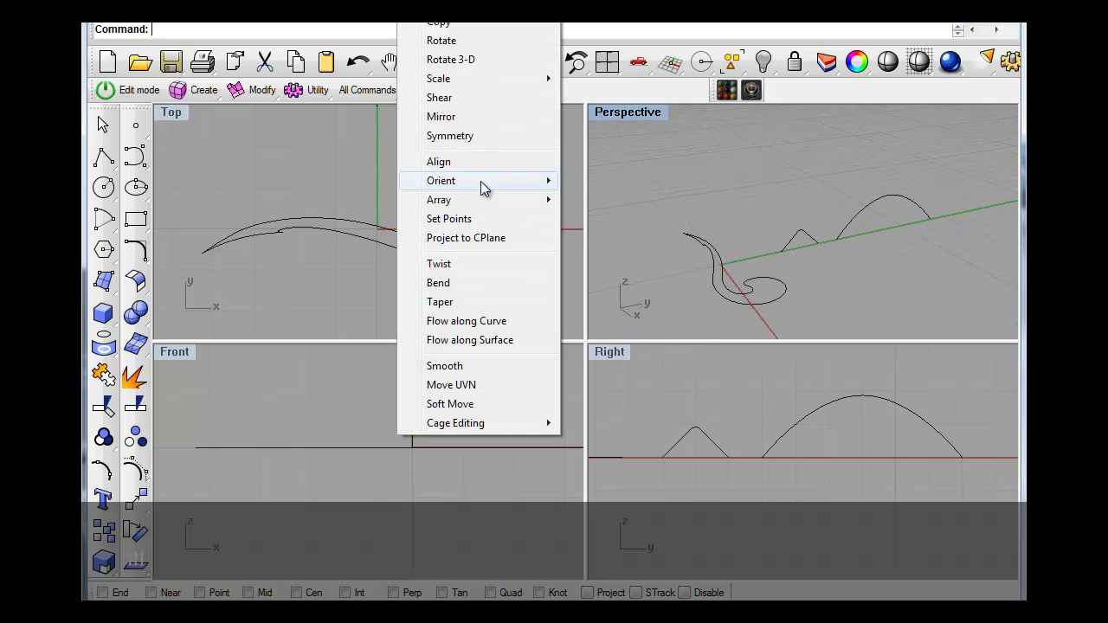
pyautogui.moveTo(500, 179)
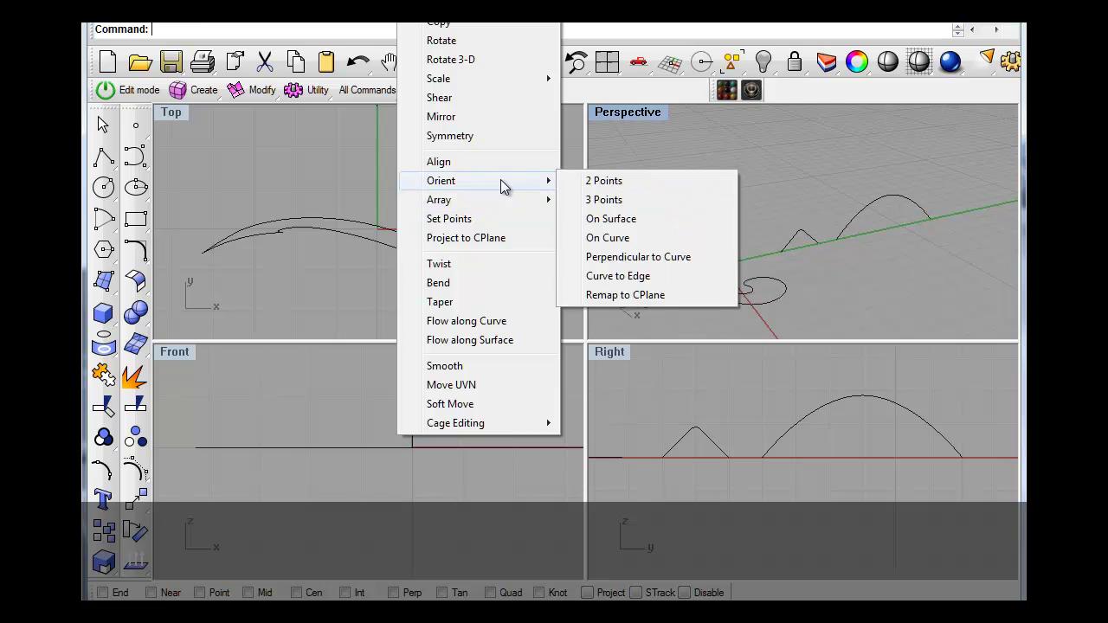
pyautogui.click(606, 179)
pyautogui.click(796, 250)
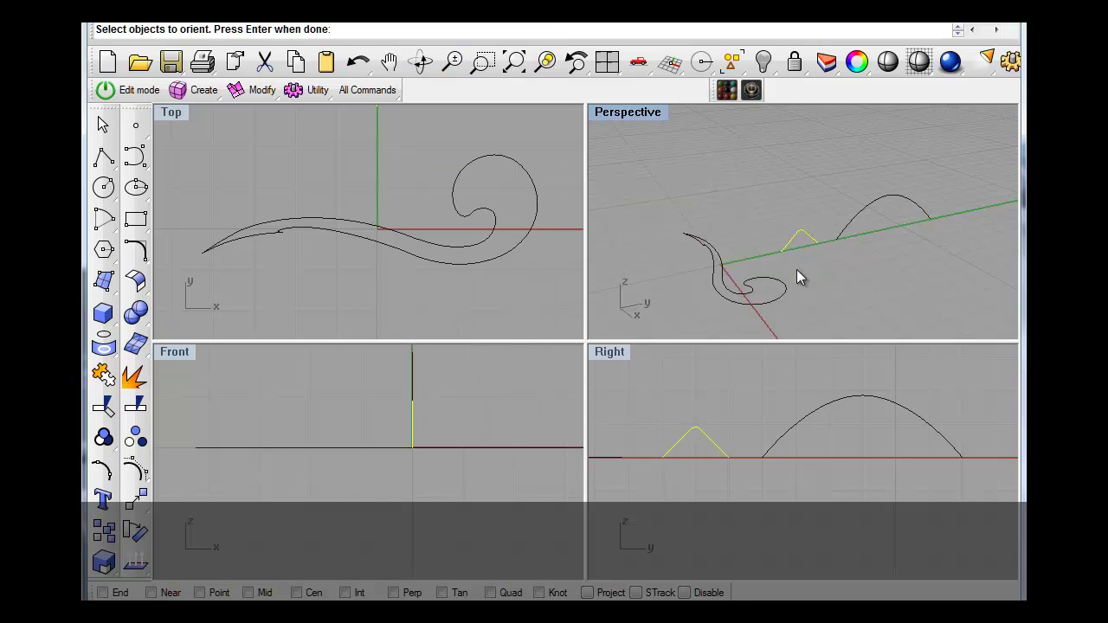
pyautogui.press('Return')
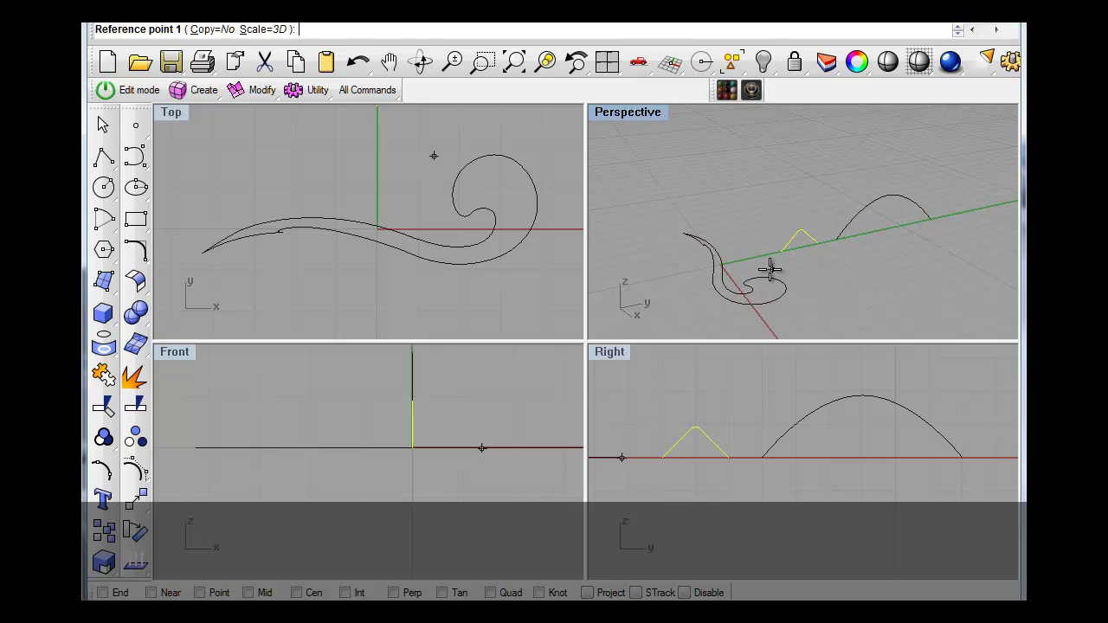
pyautogui.click(213, 30)
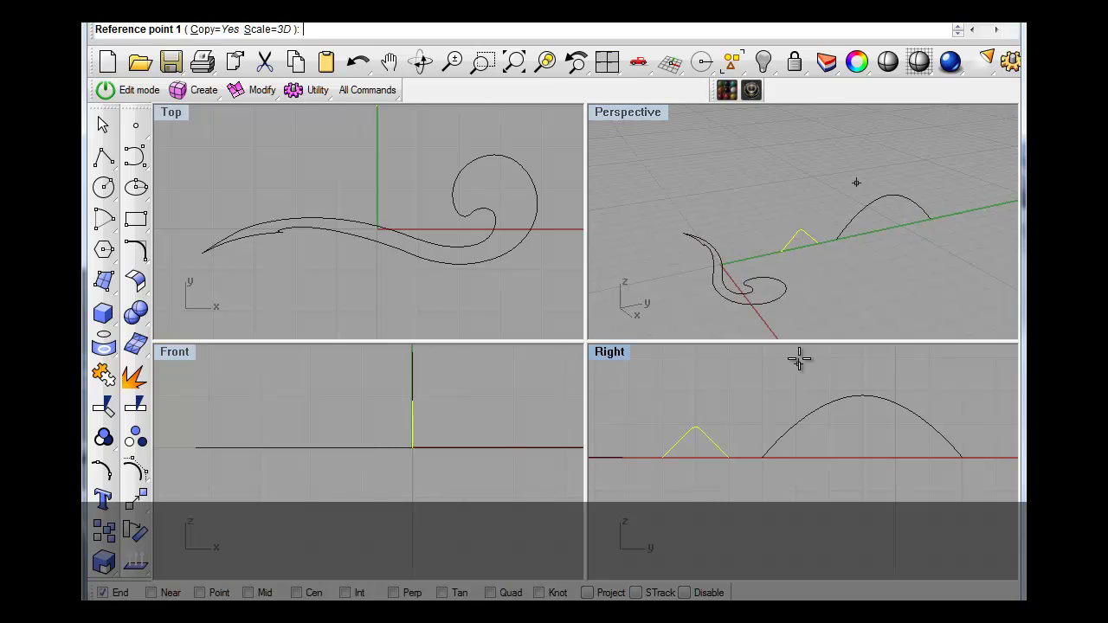
pyautogui.click(781, 251)
pyautogui.click(818, 247)
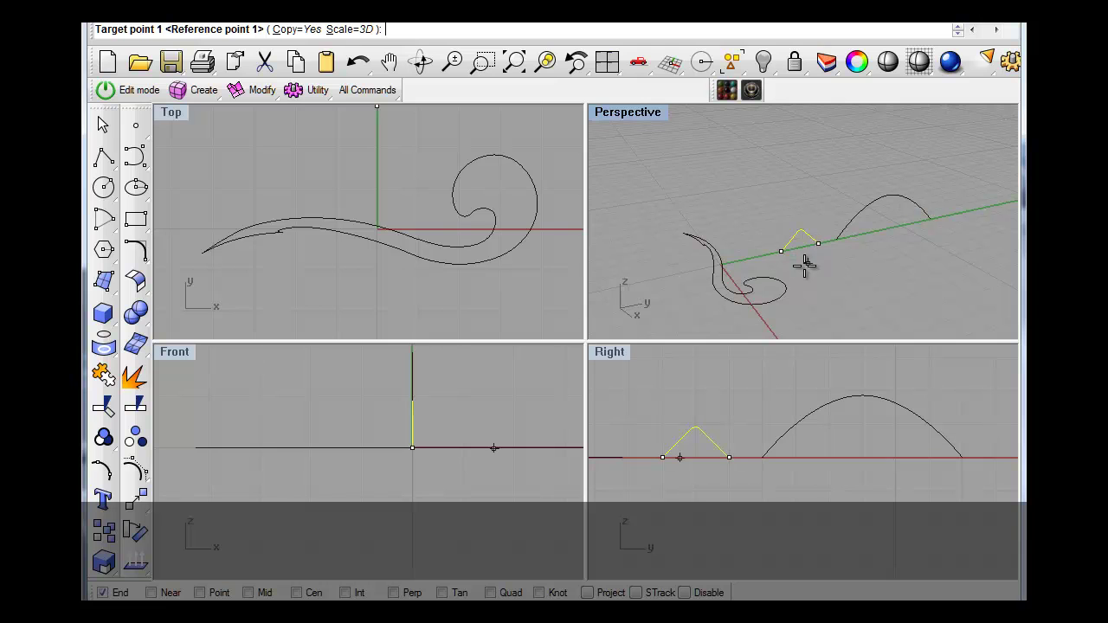
# - Place a copy of the peaked profile across the two rails just before the notch near the tail, using Near snap
pyautogui.scroll(5, 277, 251)
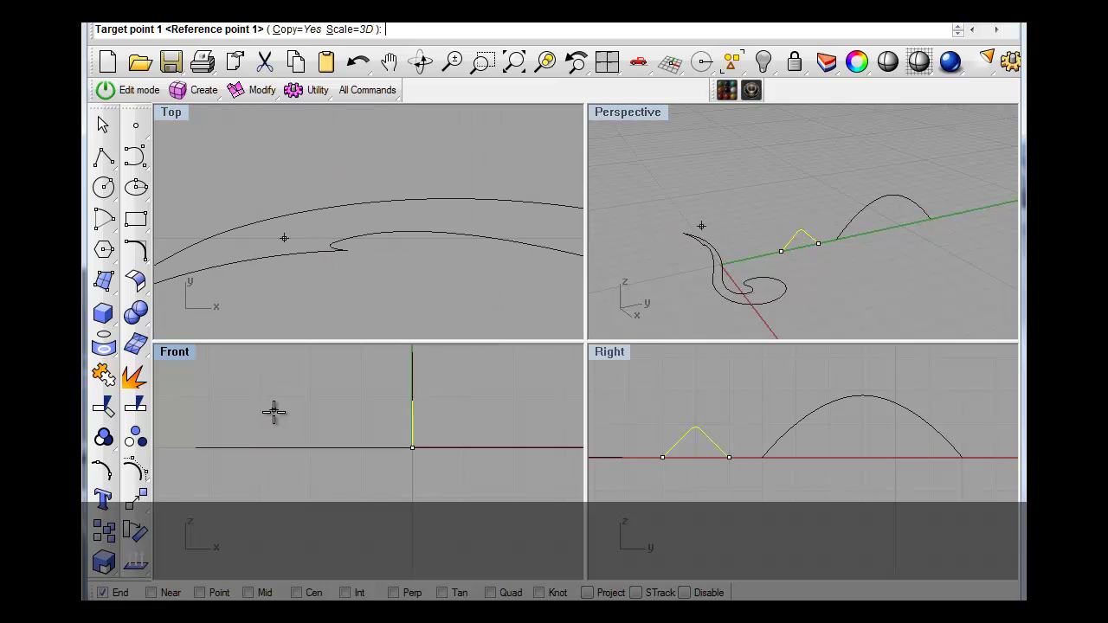
pyautogui.click(151, 593)
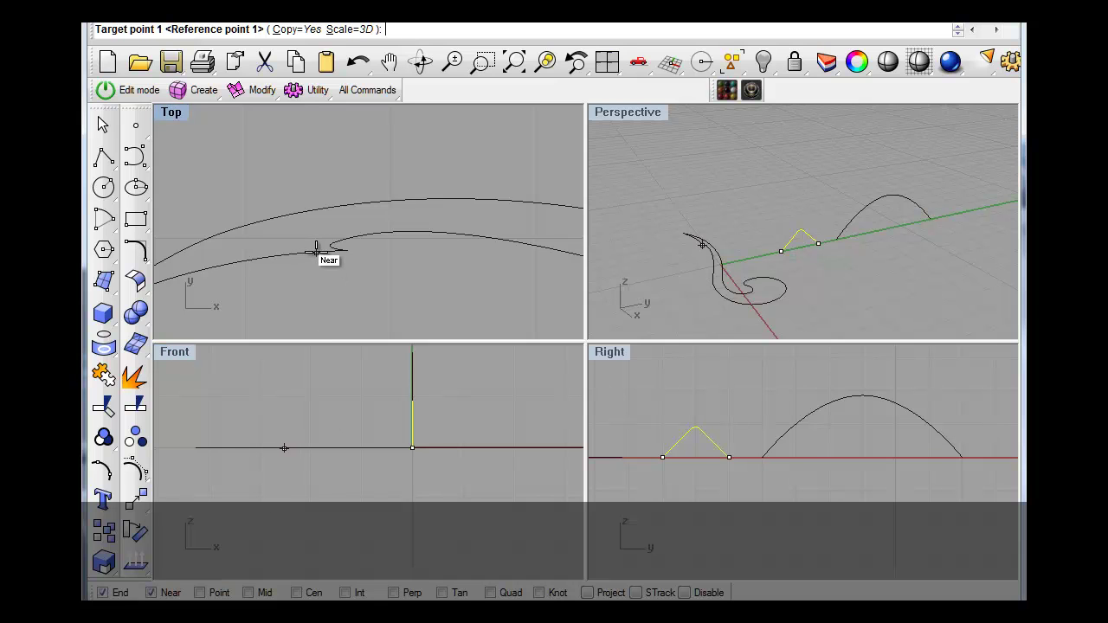
pyautogui.click(318, 251)
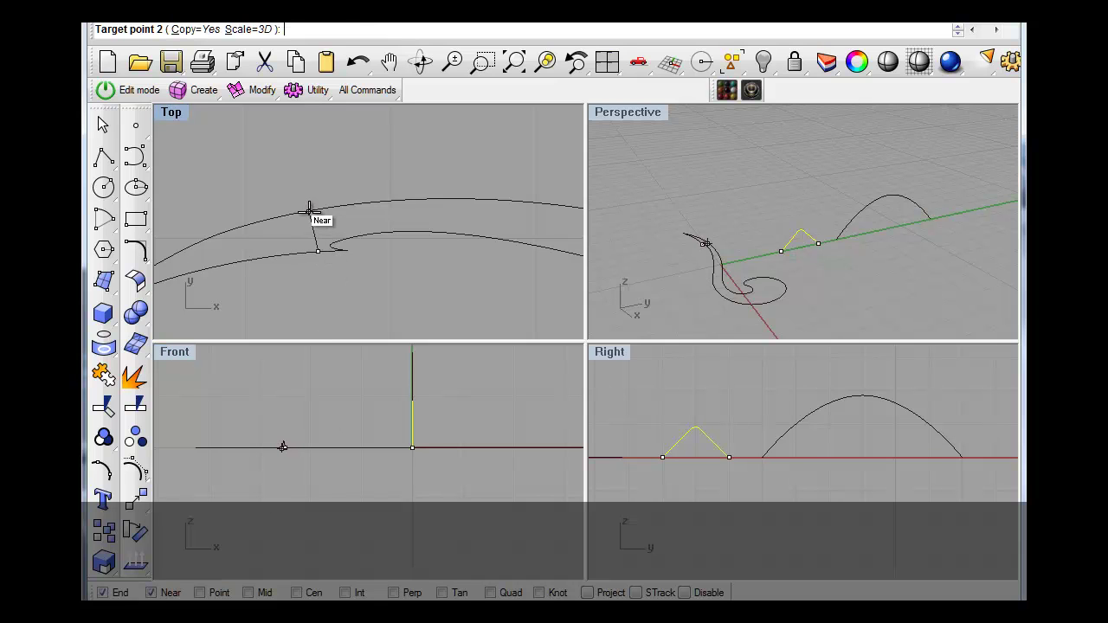
pyautogui.click(309, 211)
pyautogui.press('Return')
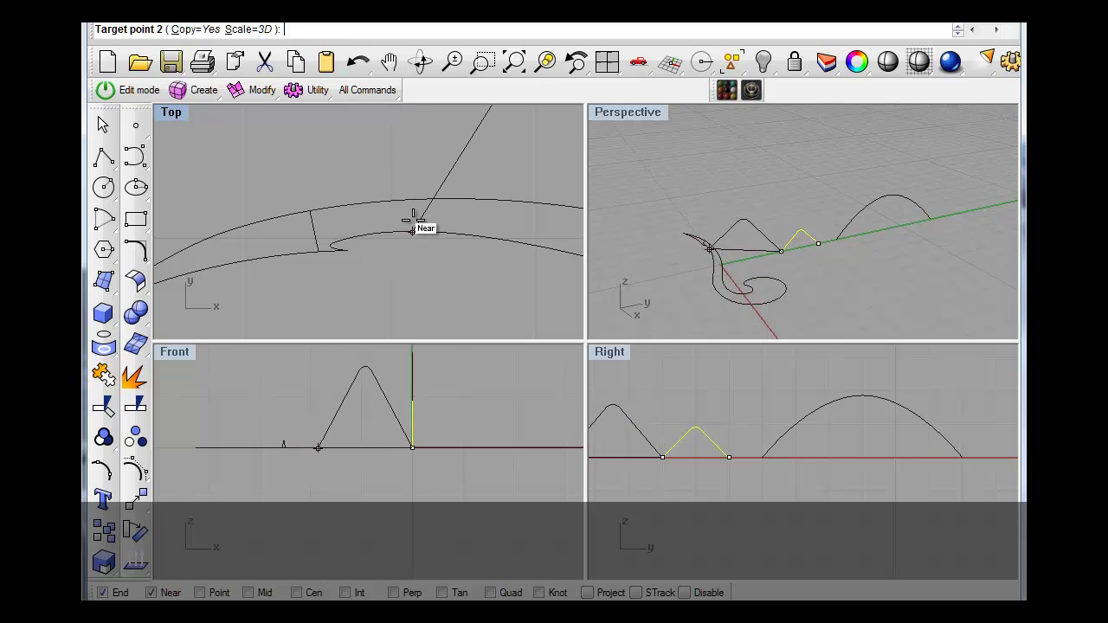
pyautogui.press('Escape')
# - Orient another copy of the small peaked profile by its base endpoints across the rails just past the notch
pyautogui.rightClick(641, 172)
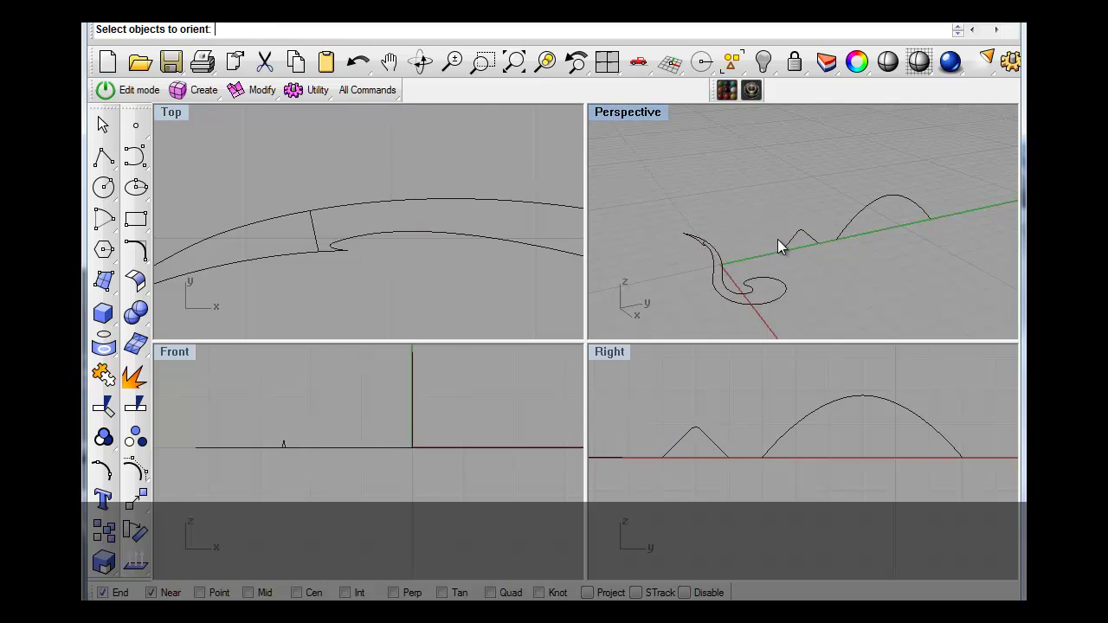
pyautogui.click(795, 248)
pyautogui.rightClick(790, 263)
pyautogui.click(781, 251)
pyautogui.click(818, 243)
pyautogui.click(284, 29)
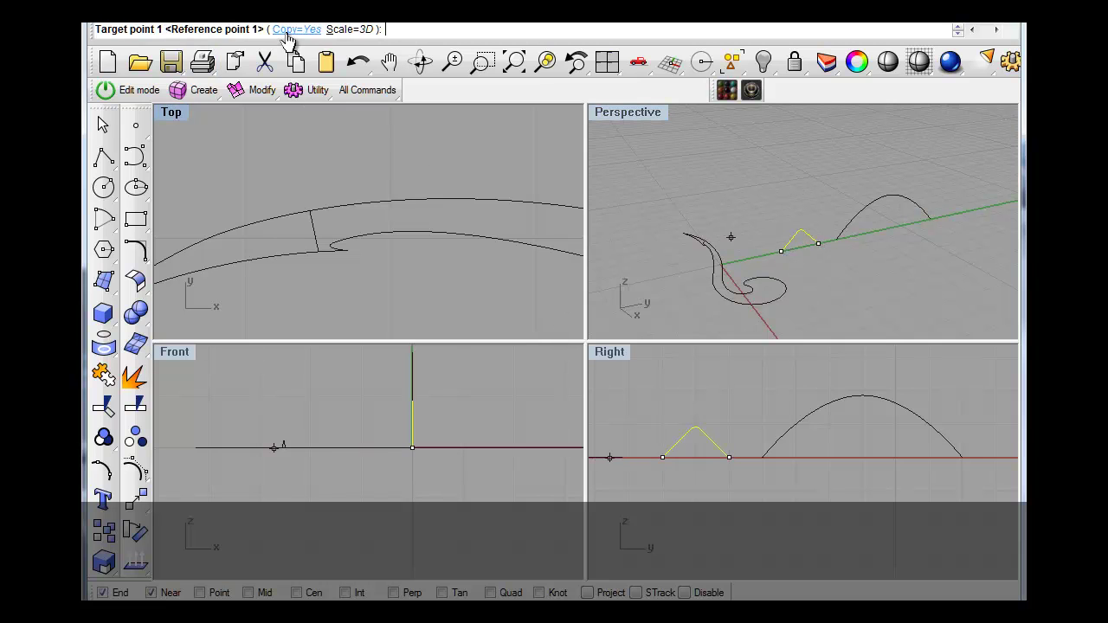
pyautogui.click(358, 236)
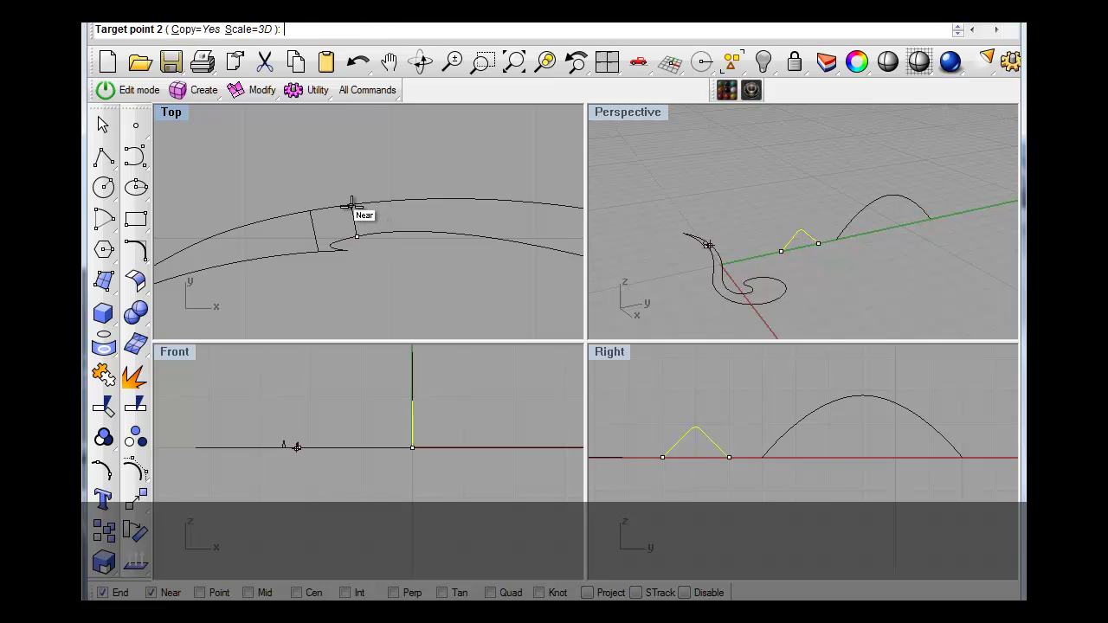
pyautogui.click(351, 204)
# - Place two more copies of the peaked profile across the rails, one just before the origin and one at the trough before the curl
pyautogui.moveTo(415, 239); pyautogui.dragTo(290, 241, button='right')
pyautogui.click(427, 250)
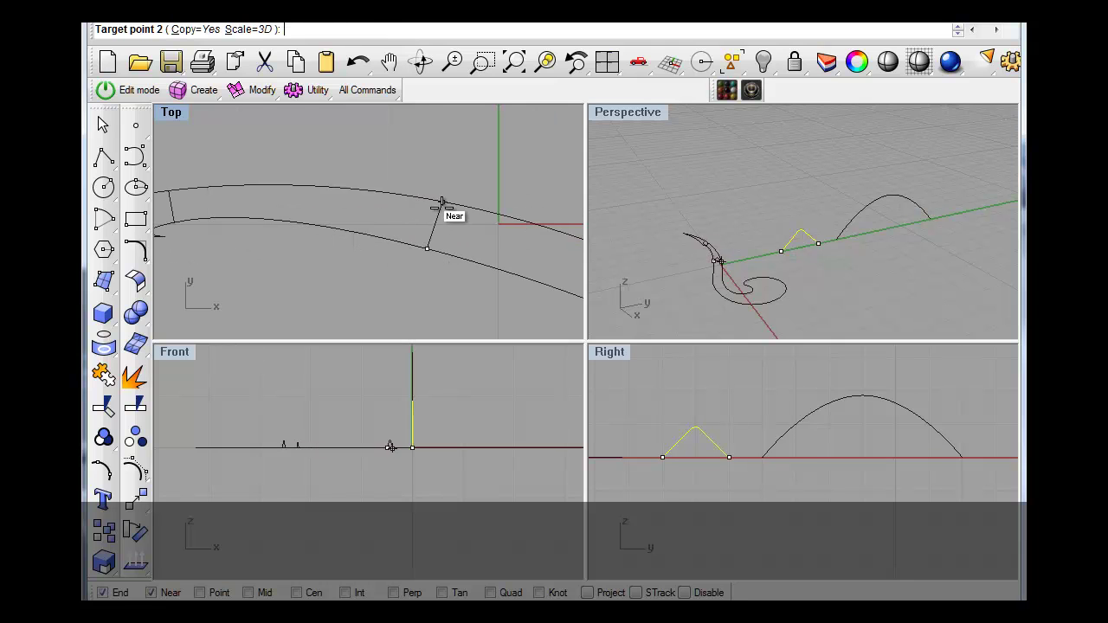
pyautogui.click(442, 204)
pyautogui.moveTo(445, 222); pyautogui.dragTo(199, 152, button='right')
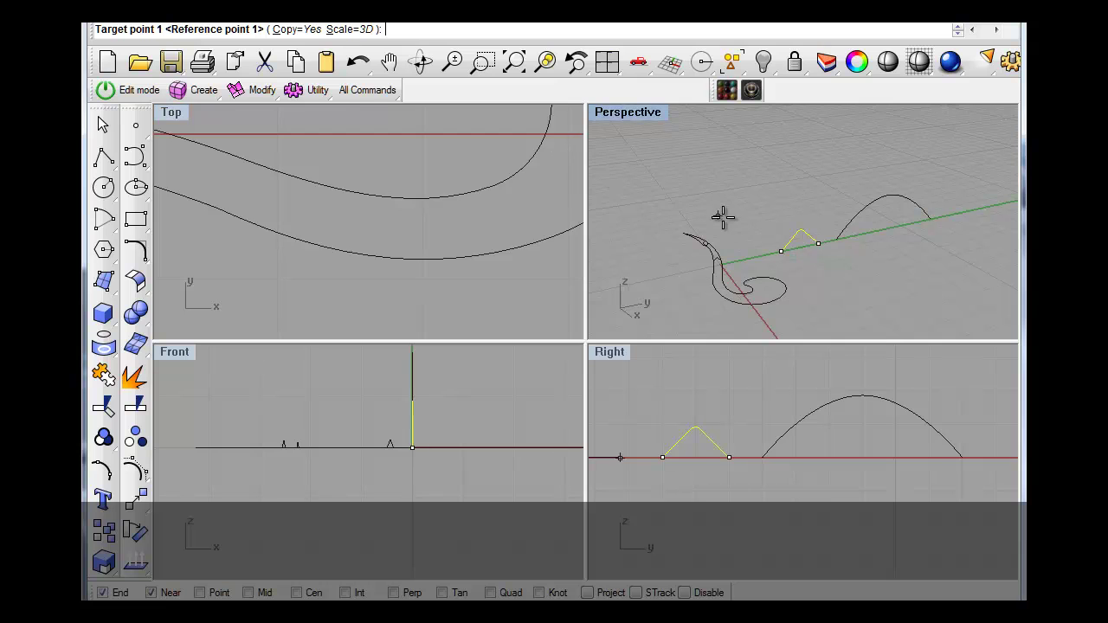
pyautogui.click(425, 258)
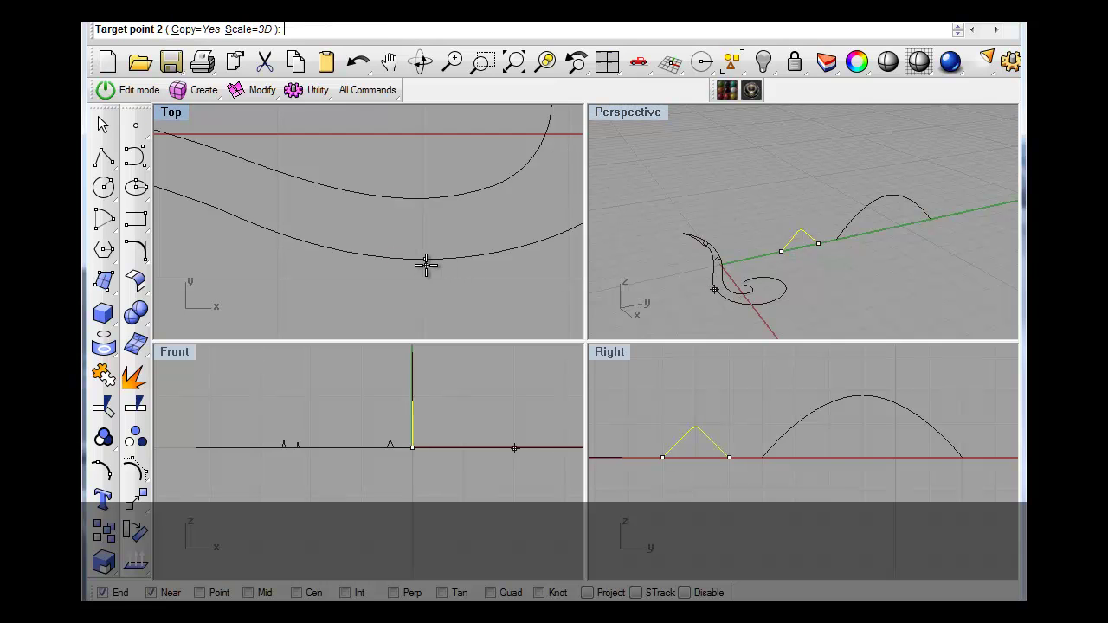
pyautogui.click(422, 201)
# - Place a copy of the peaked profile across the rails at the neck of the curl, from outer to inner rail
pyautogui.scroll(-3, 490, 228)
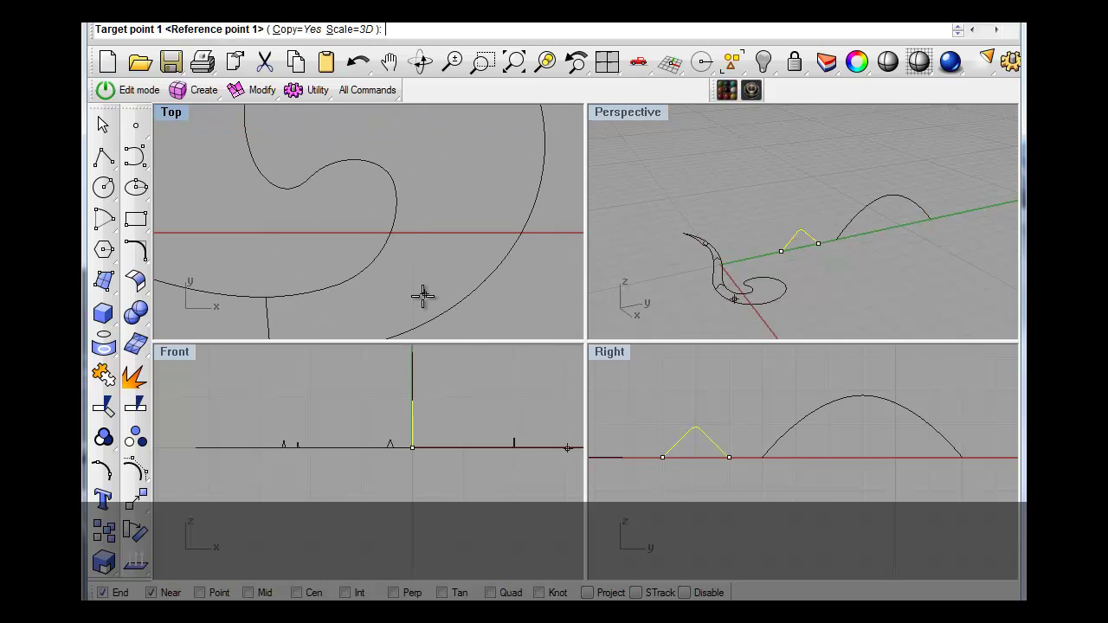
pyautogui.click(528, 217)
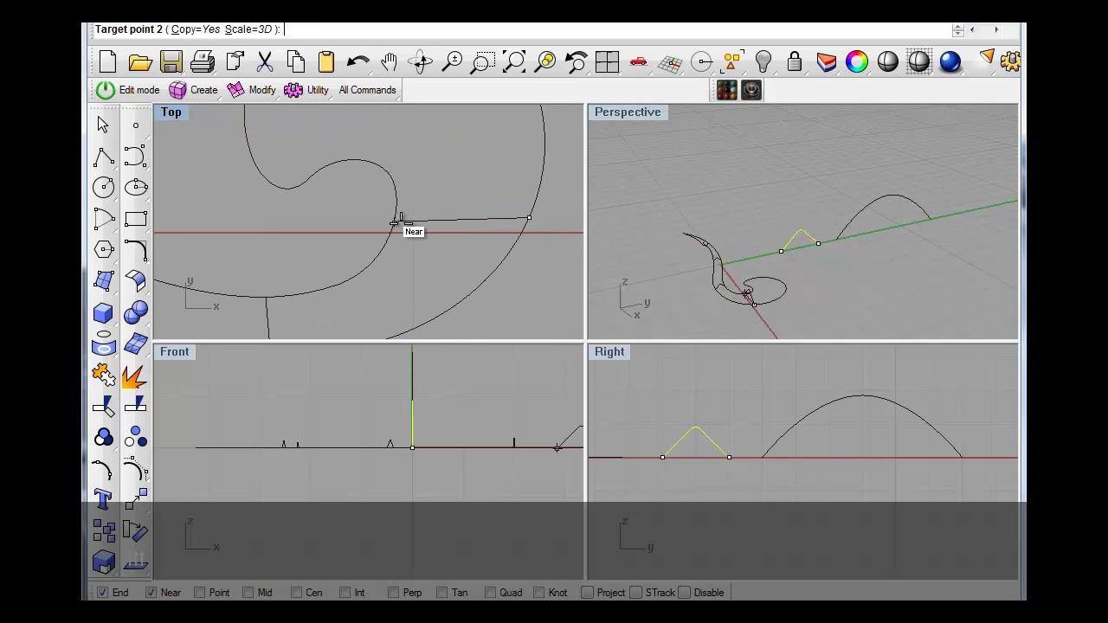
pyautogui.click(397, 209)
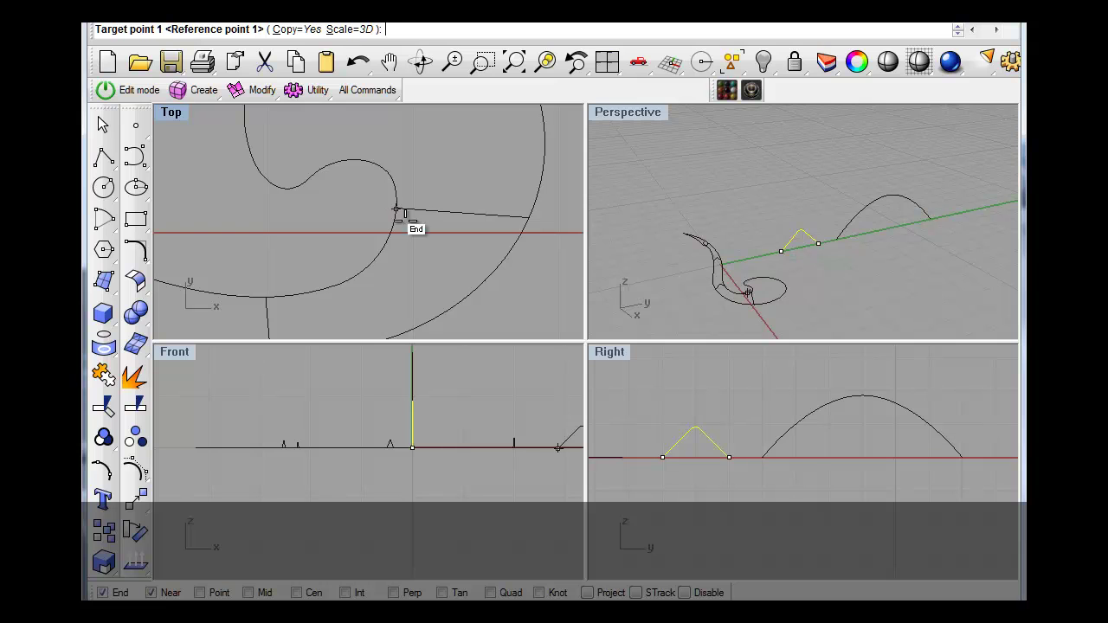
pyautogui.click(808, 206)
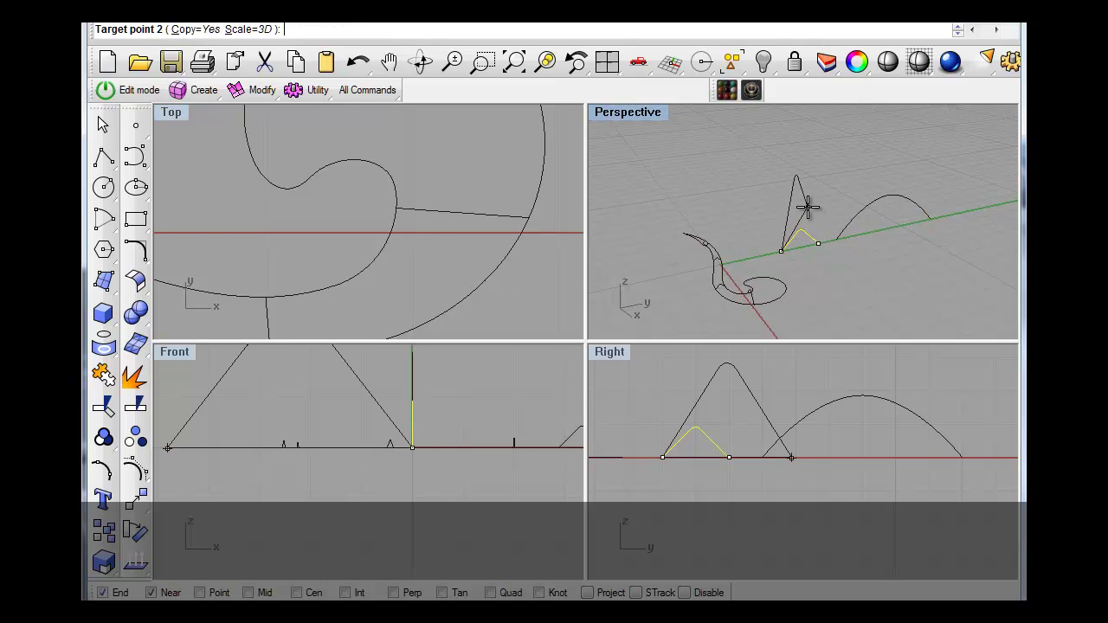
pyautogui.click(806, 209)
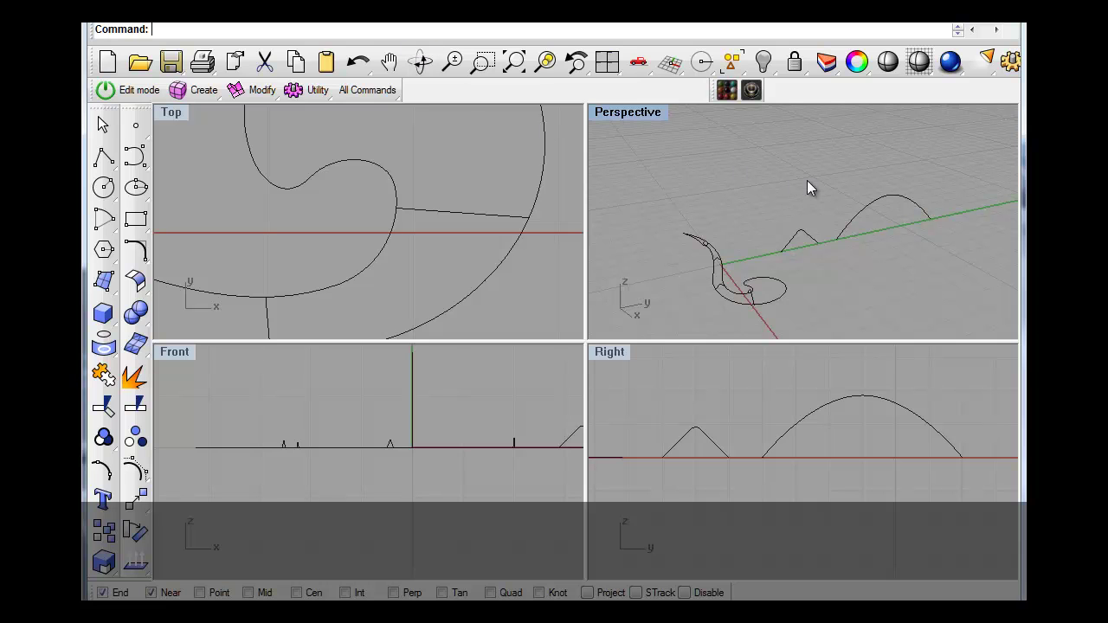
# - Orient a copy of the large arch by its endpoints from the top of the inner curl to the top of the outer rail
pyautogui.rightClick(807, 182)
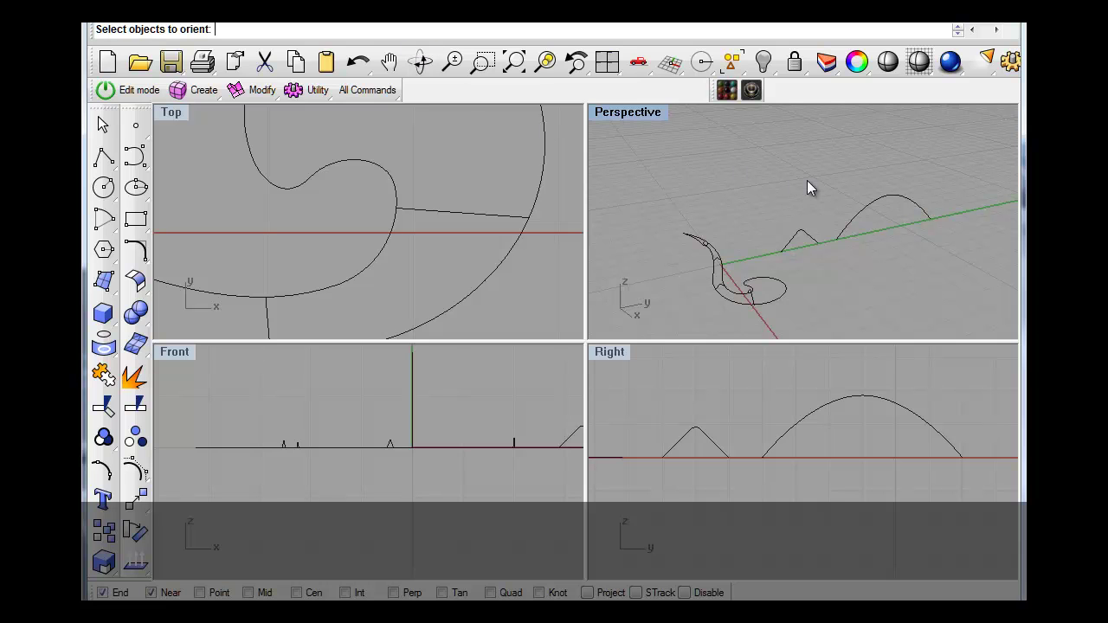
pyautogui.click(855, 223)
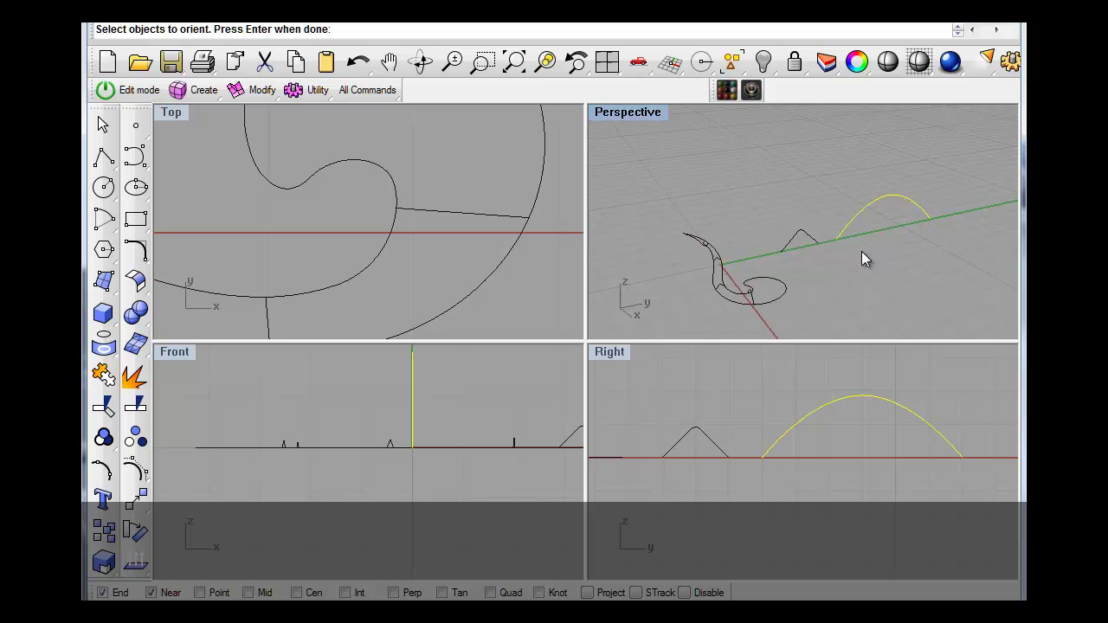
pyautogui.rightClick(861, 252)
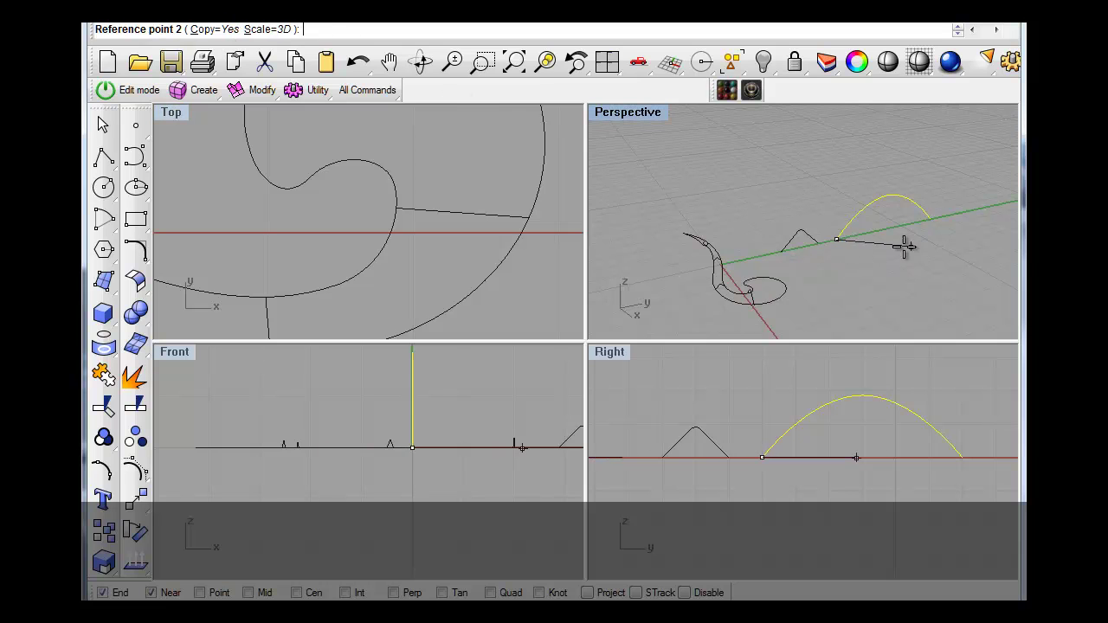
pyautogui.click(932, 220)
pyautogui.moveTo(488, 148); pyautogui.dragTo(465, 263, button='right')
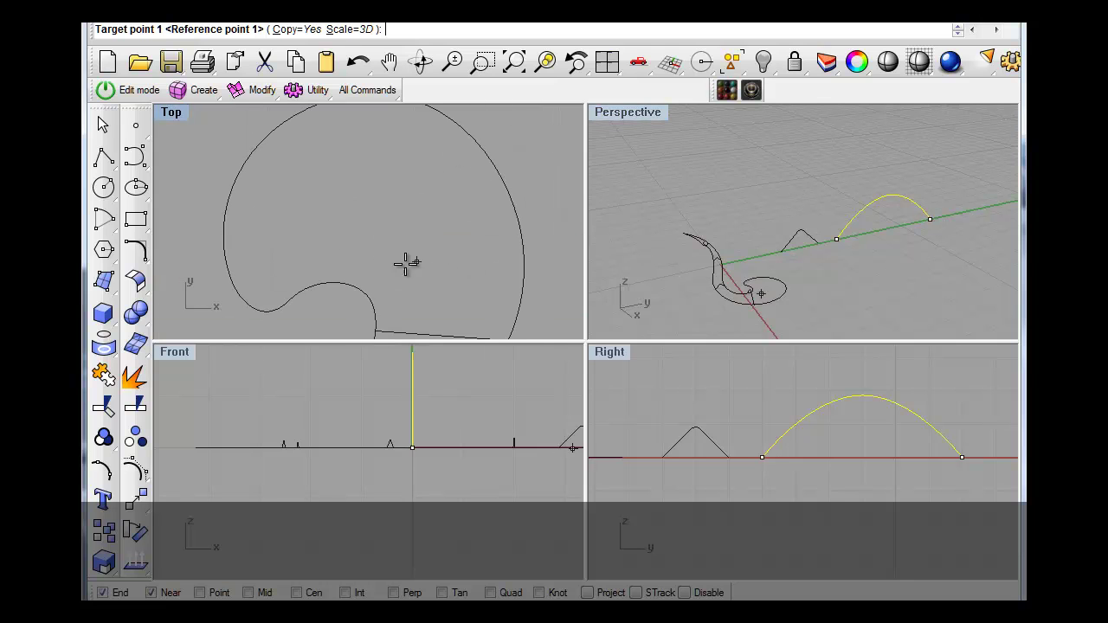
pyautogui.click(346, 286)
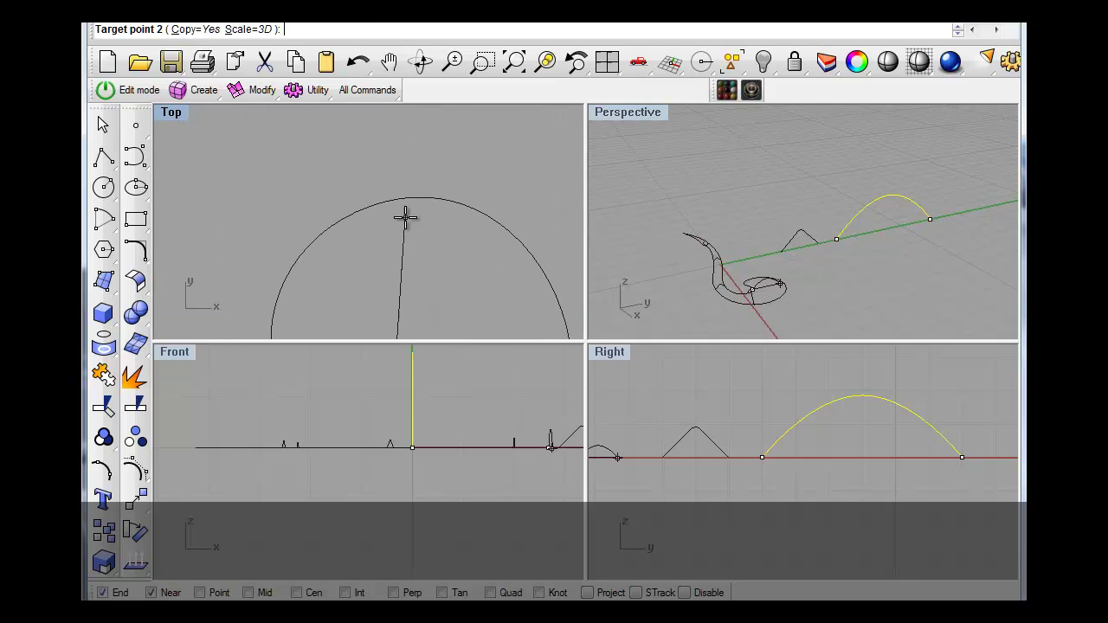
pyautogui.click(403, 198)
pyautogui.click(405, 198)
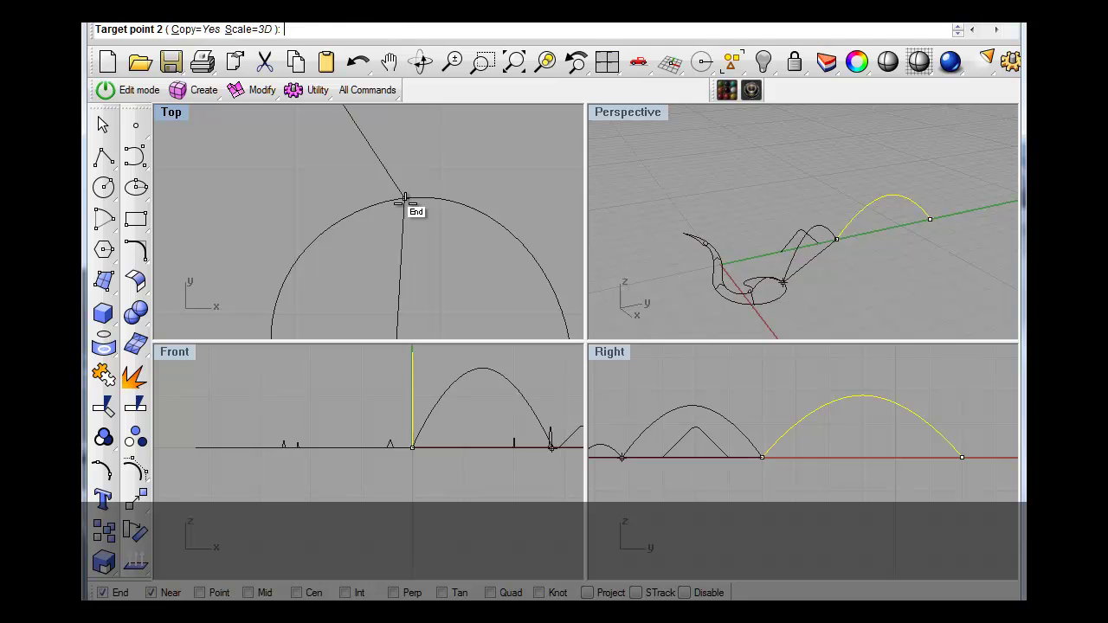
pyautogui.press('Escape')
# - Delete the wide peaked profile at the neck of the curl, selecting it in the Front view
pyautogui.scroll(-4, 460, 185)
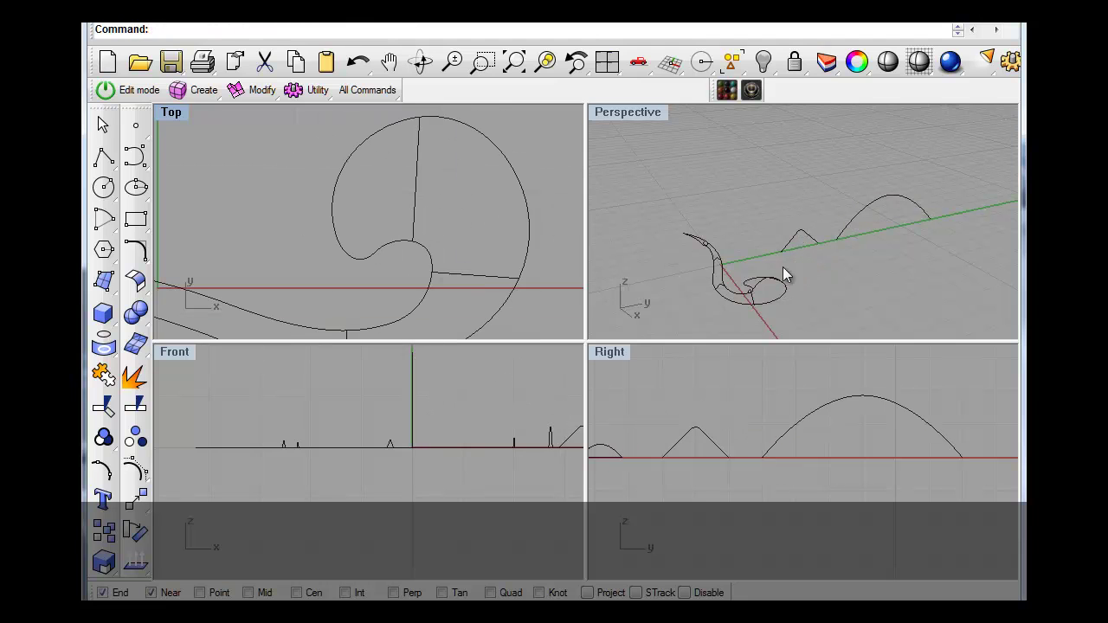
pyautogui.scroll(-4, 498, 407)
pyautogui.moveTo(534, 422); pyautogui.dragTo(467, 440, button='right')
pyautogui.scroll(12, 489, 466)
pyautogui.scroll(8, 420, 405)
pyautogui.scroll(-6, 420, 414)
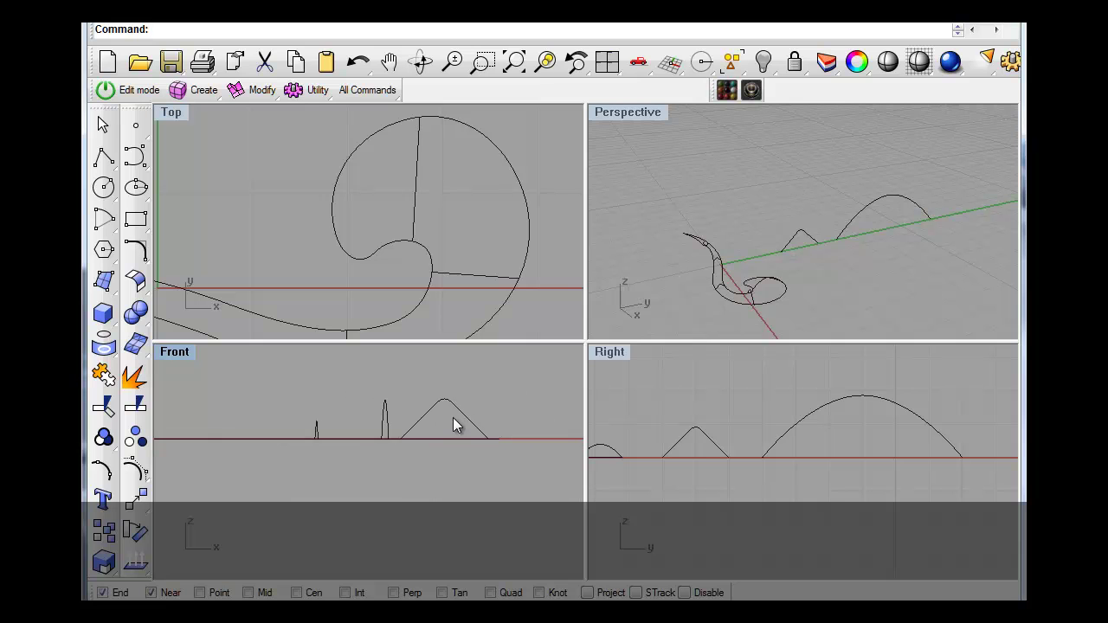
pyautogui.scroll(2, 464, 415)
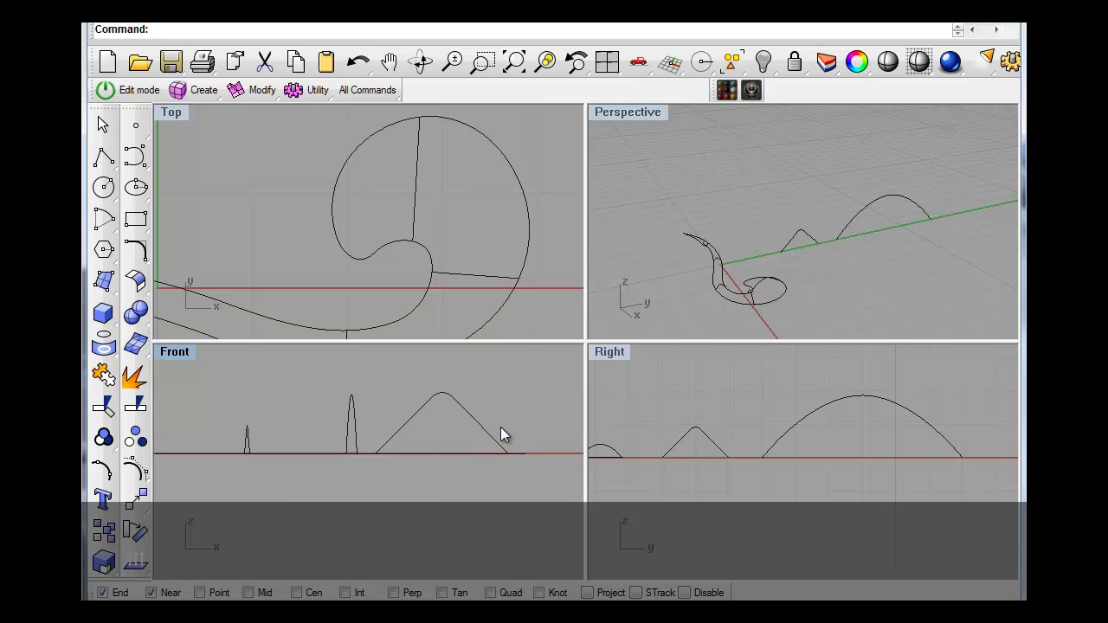
pyautogui.click(488, 433)
pyautogui.click(465, 410)
pyautogui.press('Delete')
pyautogui.scroll(5, 681, 255)
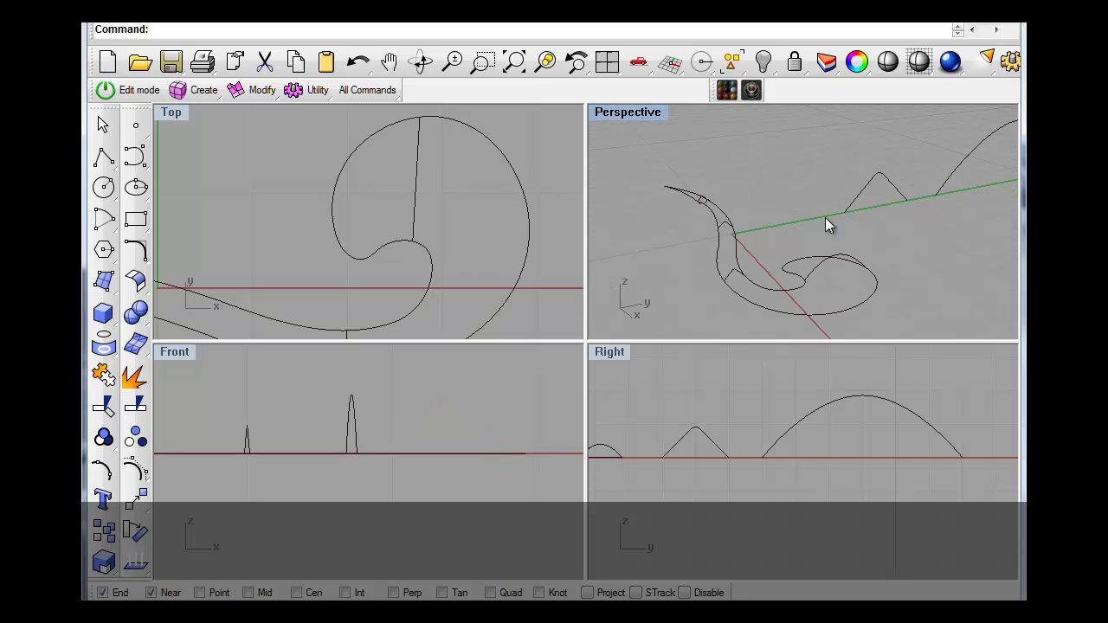
pyautogui.moveTo(838, 319); pyautogui.dragTo(704, 182, button='right')
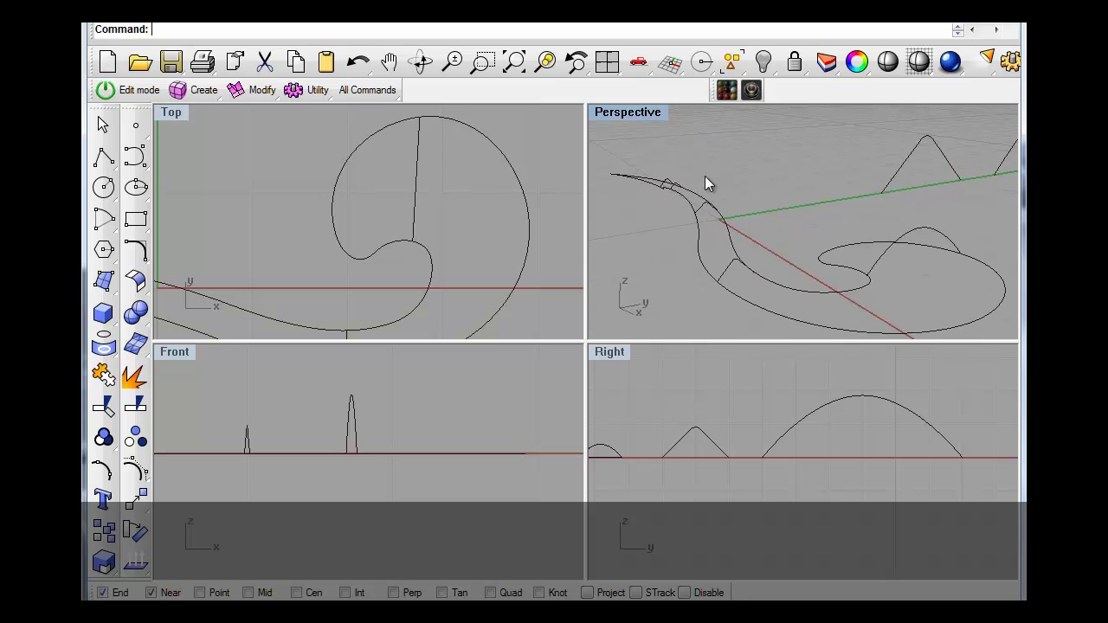
# - Maximize the Perspective view and examine the cross-section profiles along the two rails from the tail to the curl
pyautogui.doubleClick(648, 120)
pyautogui.moveTo(641, 156); pyautogui.dragTo(389, 359, button='right')
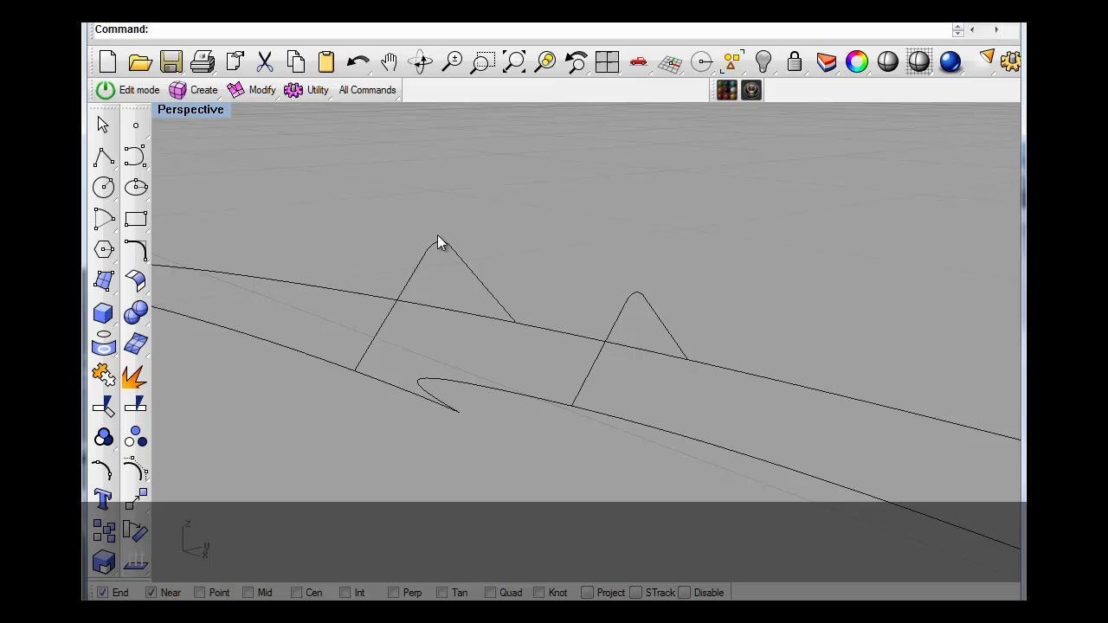
pyautogui.moveTo(440, 245); pyautogui.dragTo(432, 311, button='right')
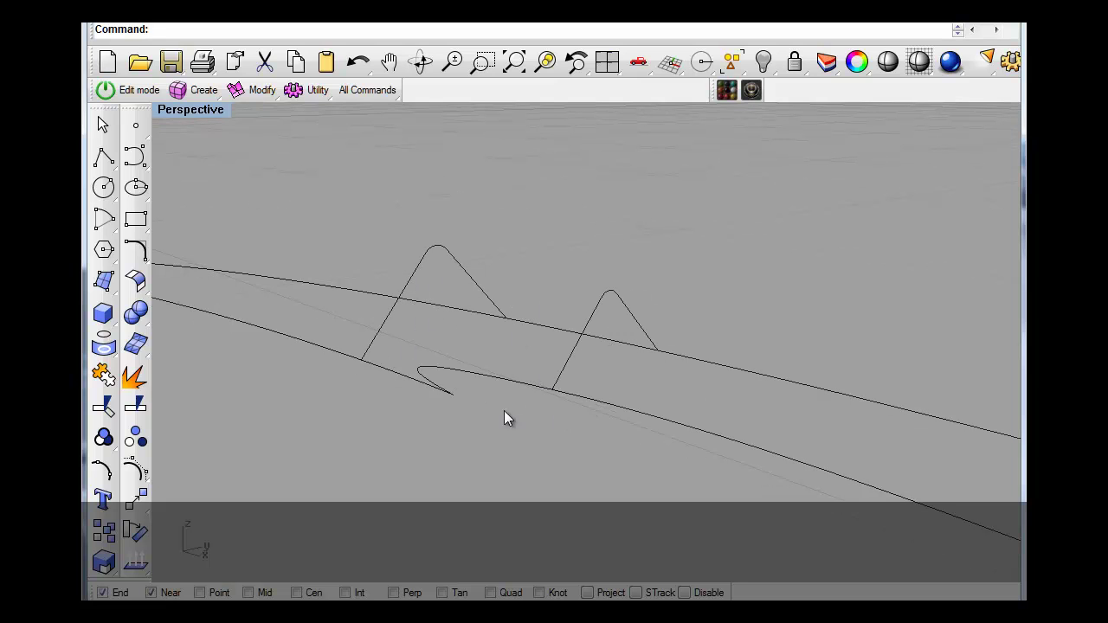
pyautogui.moveTo(546, 352); pyautogui.dragTo(620, 465, button='right')
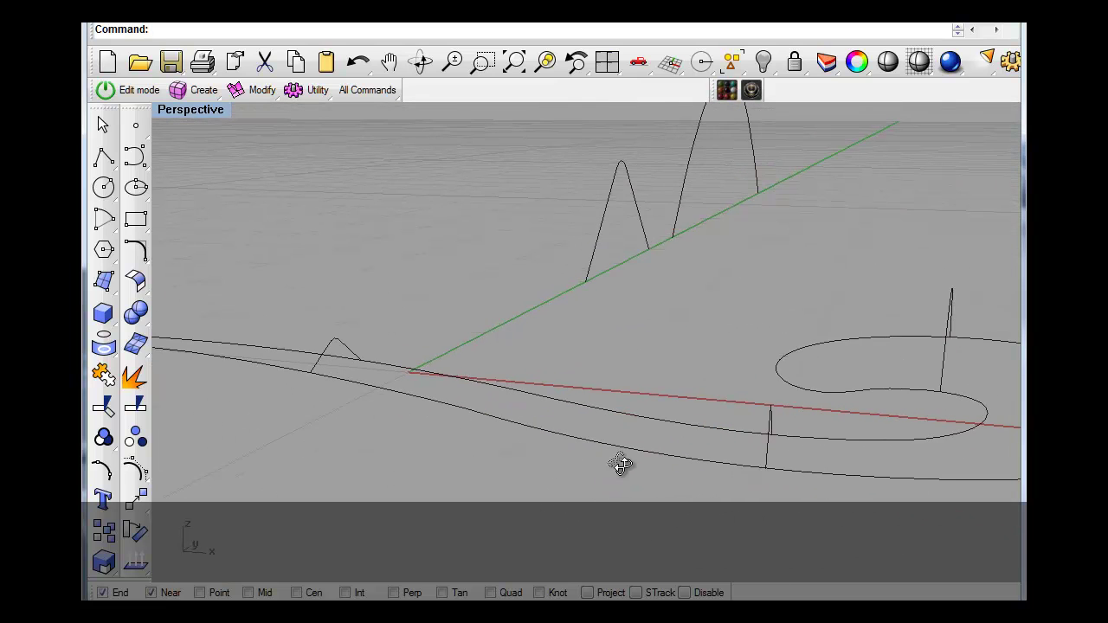
pyautogui.click(794, 393)
pyautogui.click(692, 383)
pyautogui.moveTo(324, 276); pyautogui.dragTo(205, 374, button='right')
pyautogui.scroll(6, 202, 367)
pyautogui.scroll(-6, 372, 395)
pyautogui.scroll(6, 520, 509)
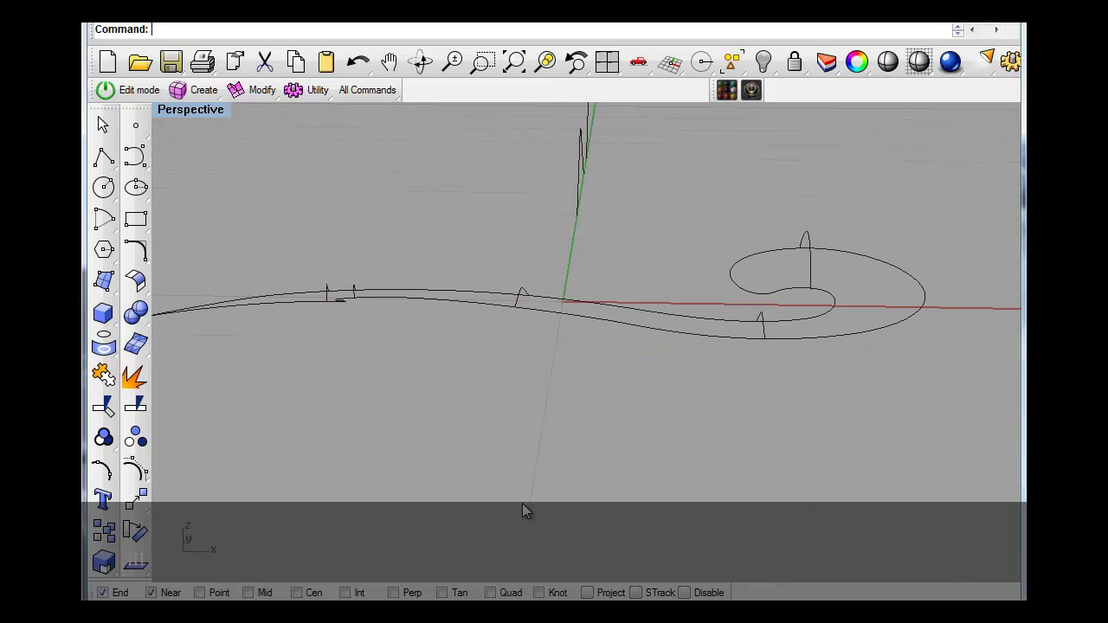
pyautogui.scroll(-1, 522, 509)
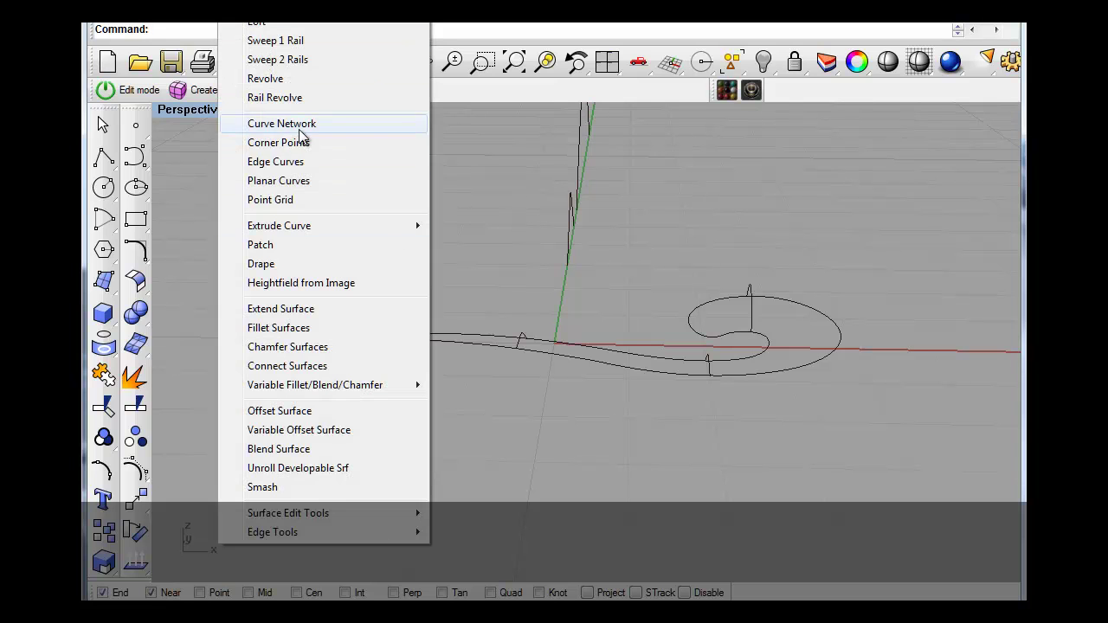
# - Try a Curve Network surface using both rails and all the placed cross-section profiles, with the preview turned on
pyautogui.click(294, 123)
pyautogui.moveTo(407, 373); pyautogui.dragTo(459, 371, button='right')
pyautogui.click(461, 360)
pyautogui.click(463, 349)
pyautogui.click(375, 355)
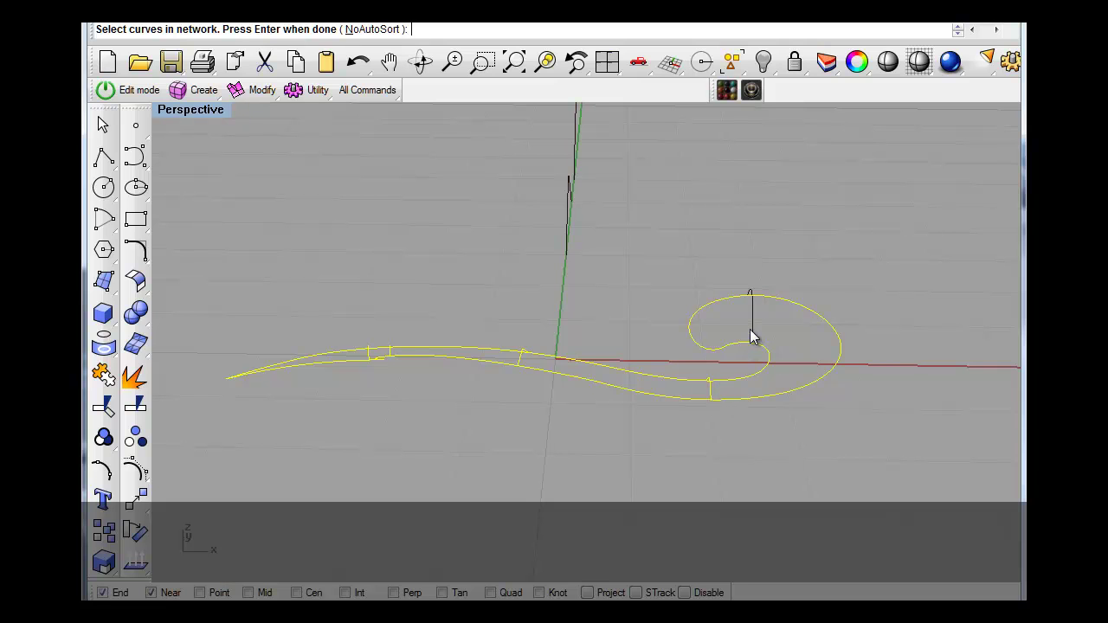
pyautogui.press('Return')
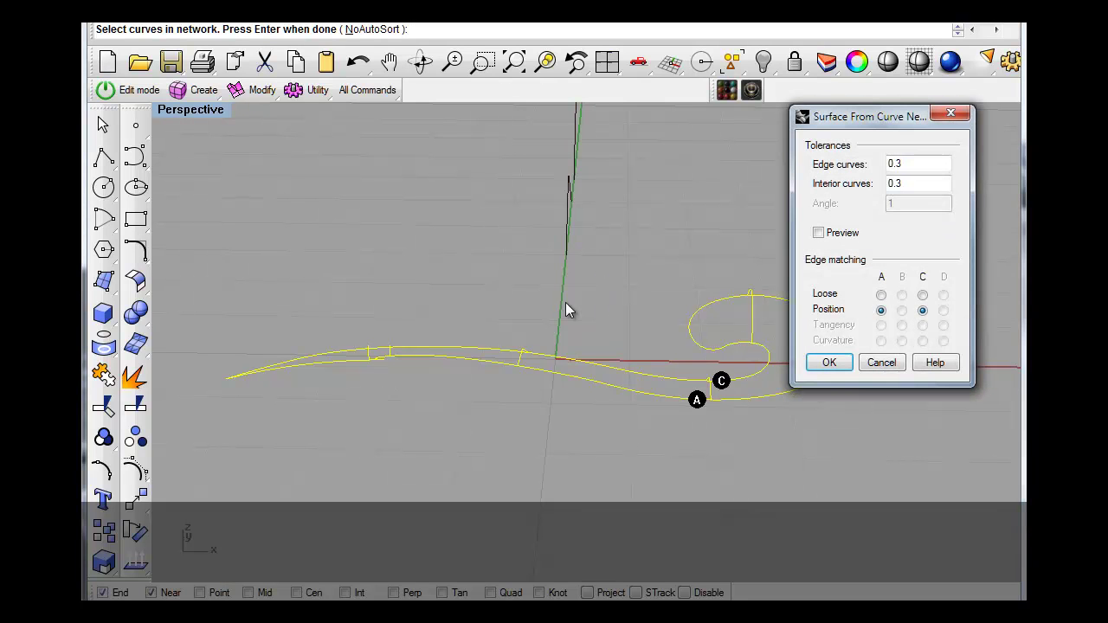
pyautogui.moveTo(871, 121); pyautogui.dragTo(921, 129)
pyautogui.click(868, 241)
pyautogui.moveTo(710, 308); pyautogui.dragTo(618, 391, button='right')
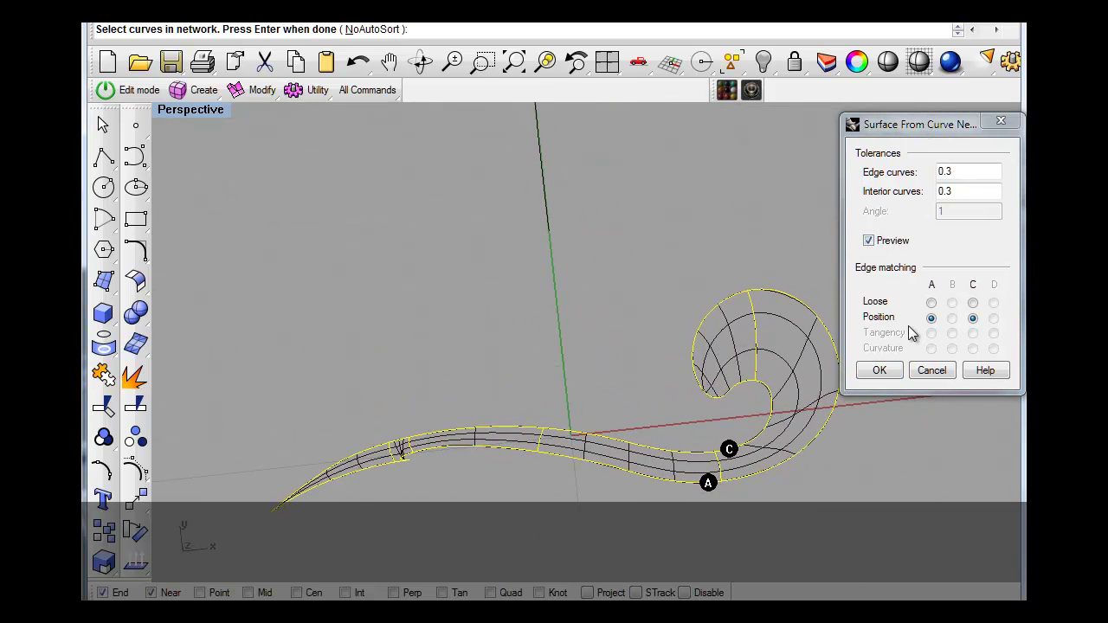
# - Set the matching of edge A to Loose and create the network surface
pyautogui.scroll(12, 402, 469)
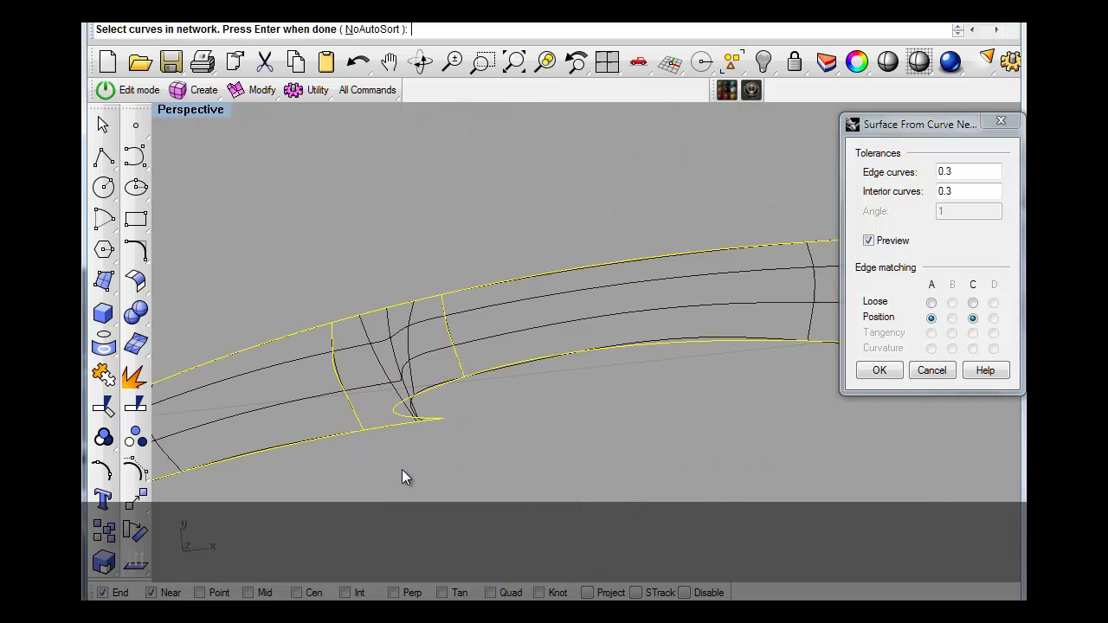
pyautogui.scroll(-4, 465, 258)
pyautogui.scroll(8, 459, 225)
pyautogui.scroll(-5, 460, 231)
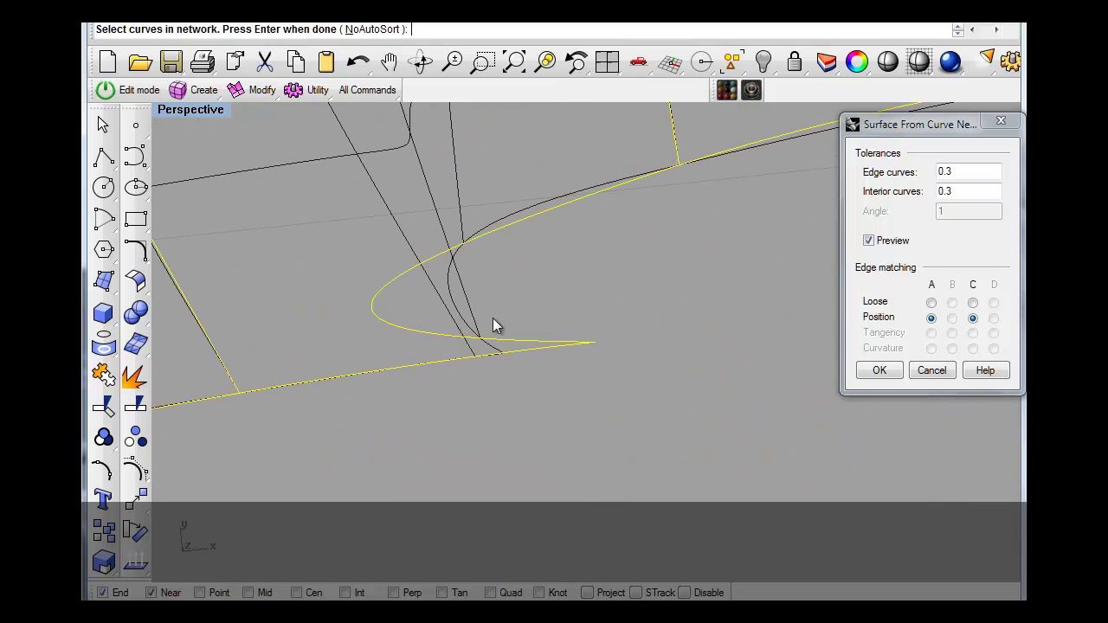
pyautogui.scroll(-12, 654, 276)
pyautogui.moveTo(722, 281); pyautogui.dragTo(706, 334, button='right')
pyautogui.click(931, 303)
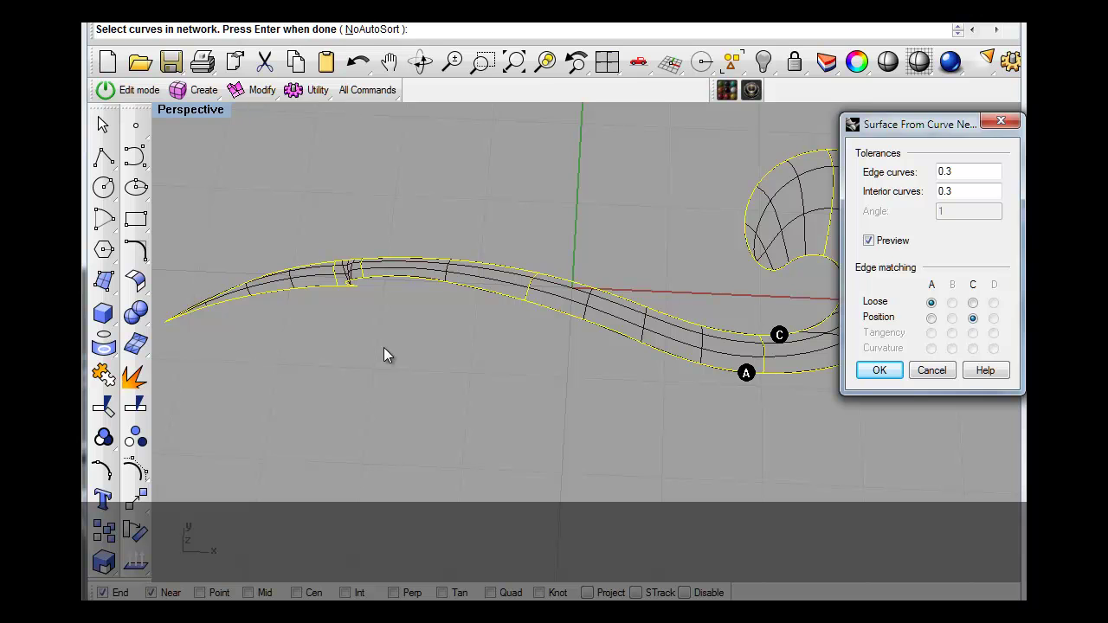
pyautogui.press('Return')
# - Examine the new scroll surface's wireframe around the notch near the tail and along its full length
pyautogui.moveTo(383, 316); pyautogui.dragTo(366, 336, button='right')
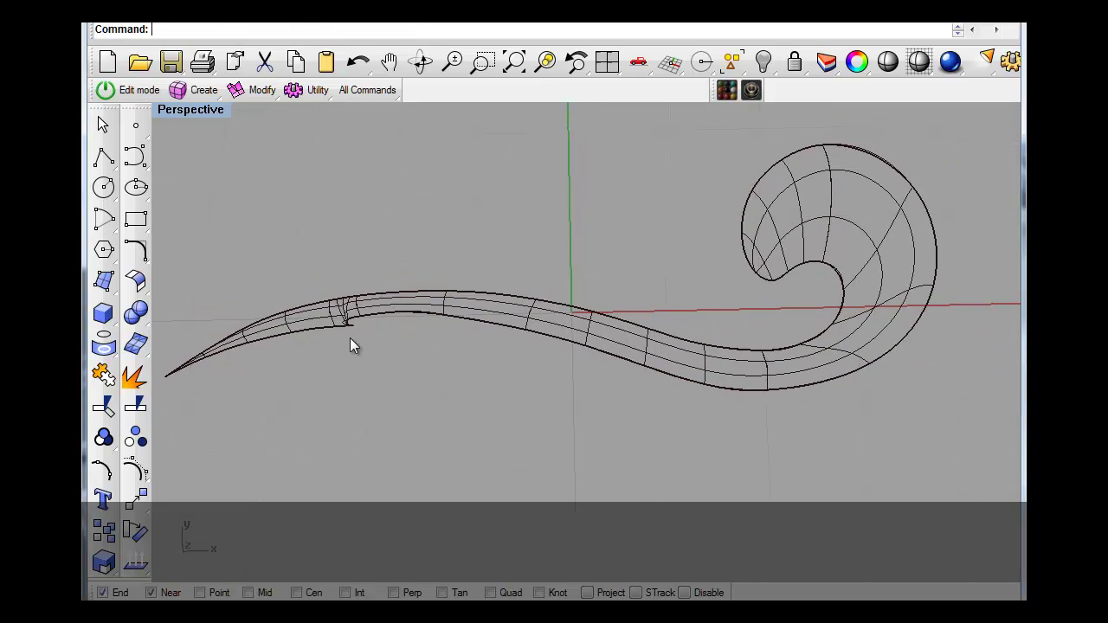
pyautogui.scroll(12, 349, 336)
pyautogui.scroll(-7, 366, 250)
pyautogui.click(377, 248)
pyautogui.moveTo(378, 249); pyautogui.dragTo(381, 325, button='right')
pyautogui.click(451, 356)
pyautogui.scroll(-12, 451, 356)
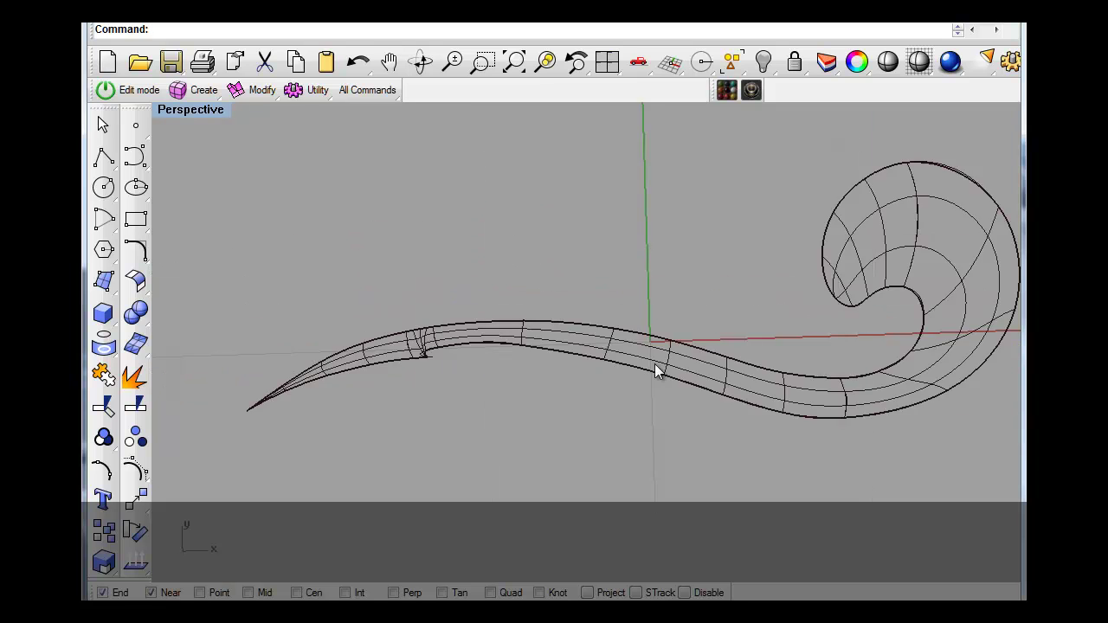
pyautogui.scroll(2, 840, 402)
pyautogui.moveTo(687, 418); pyautogui.dragTo(644, 371, button='right')
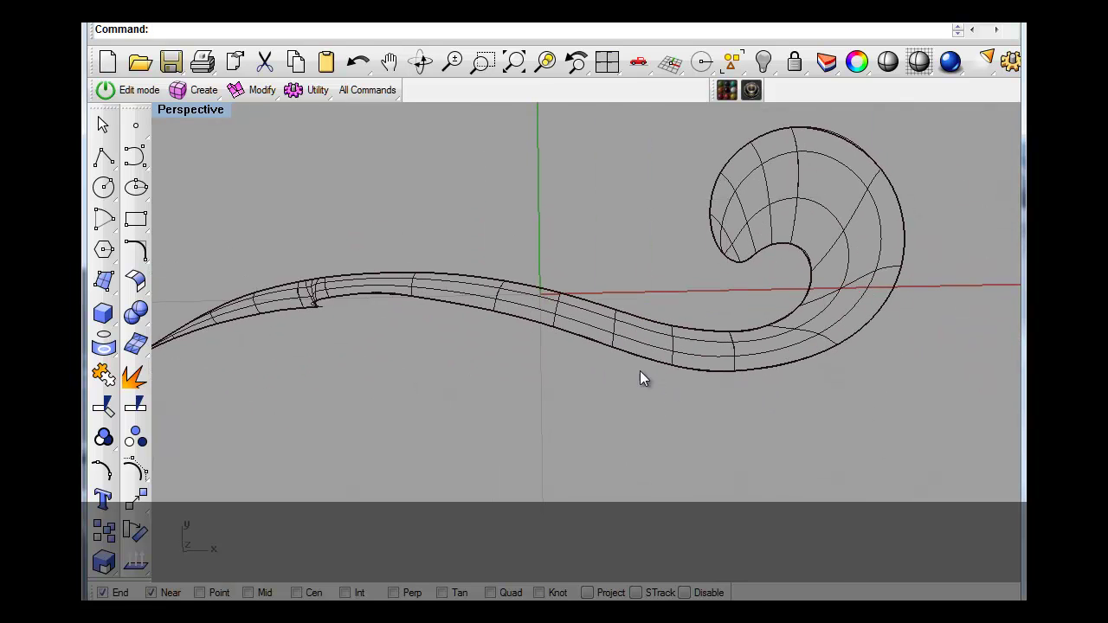
pyautogui.scroll(-2, 603, 385)
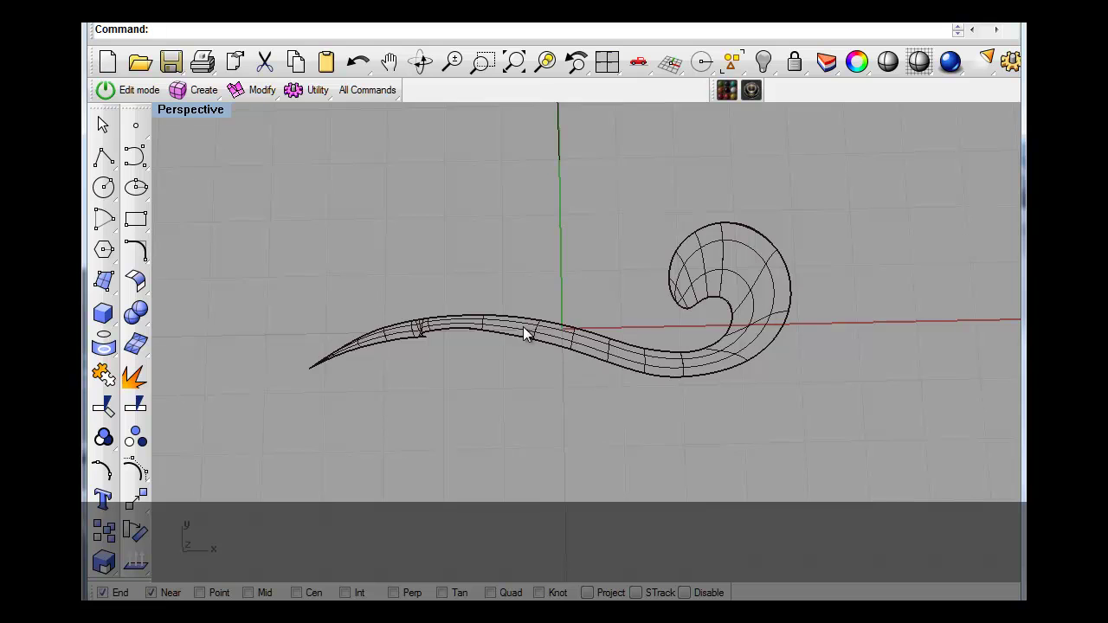
pyautogui.scroll(-2, 518, 326)
# - Switch the Perspective view to Shaded display and cap the scroll surface
pyautogui.click(197, 109)
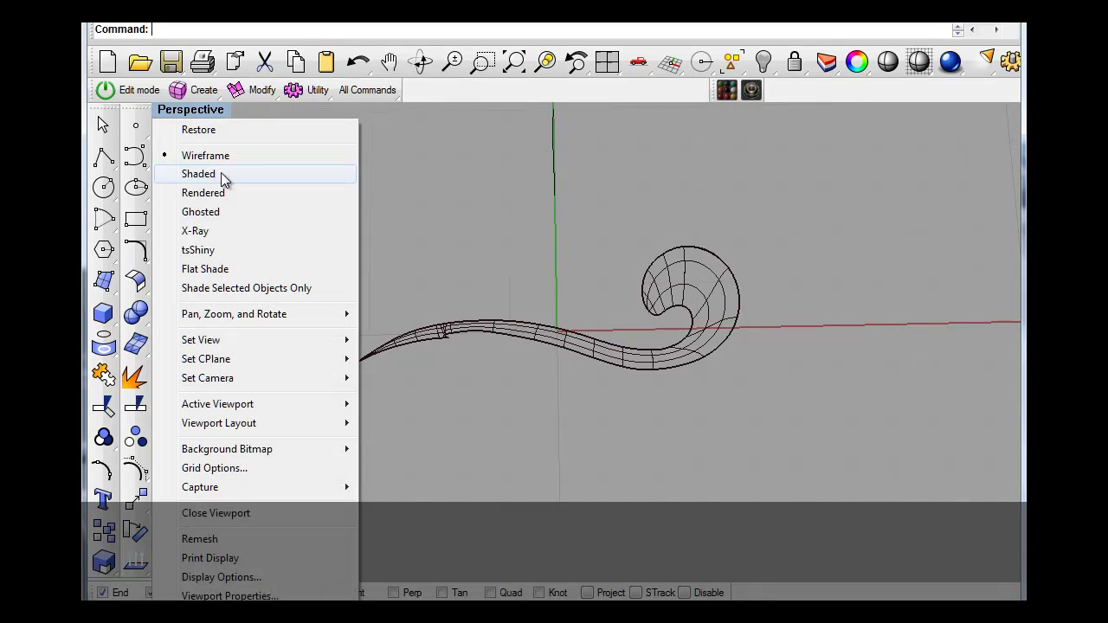
pyautogui.click(199, 174)
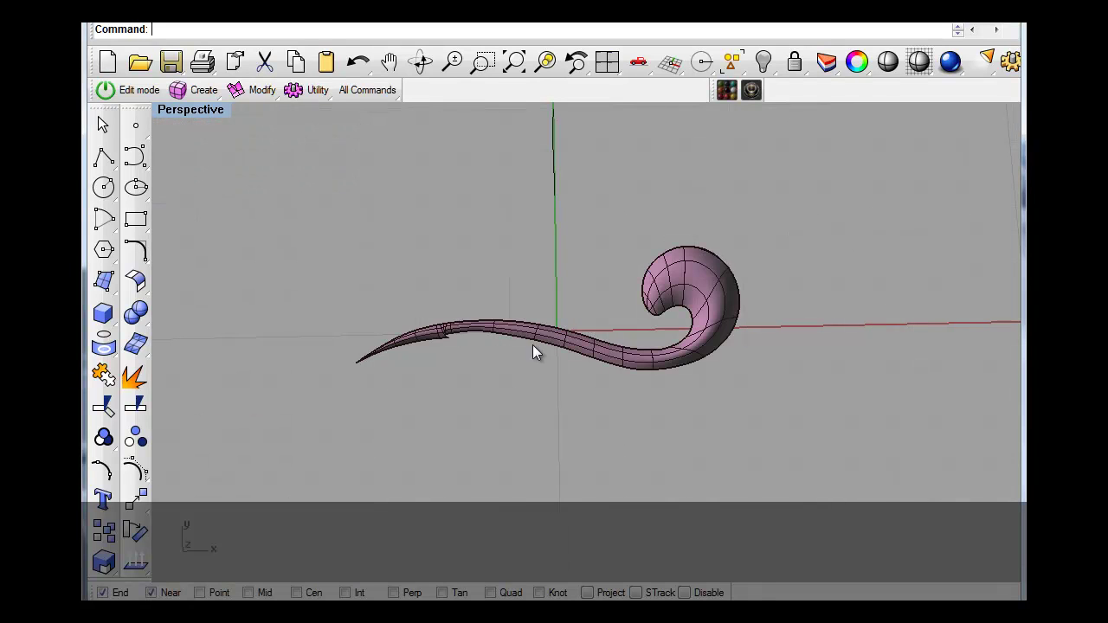
pyautogui.click(690, 271)
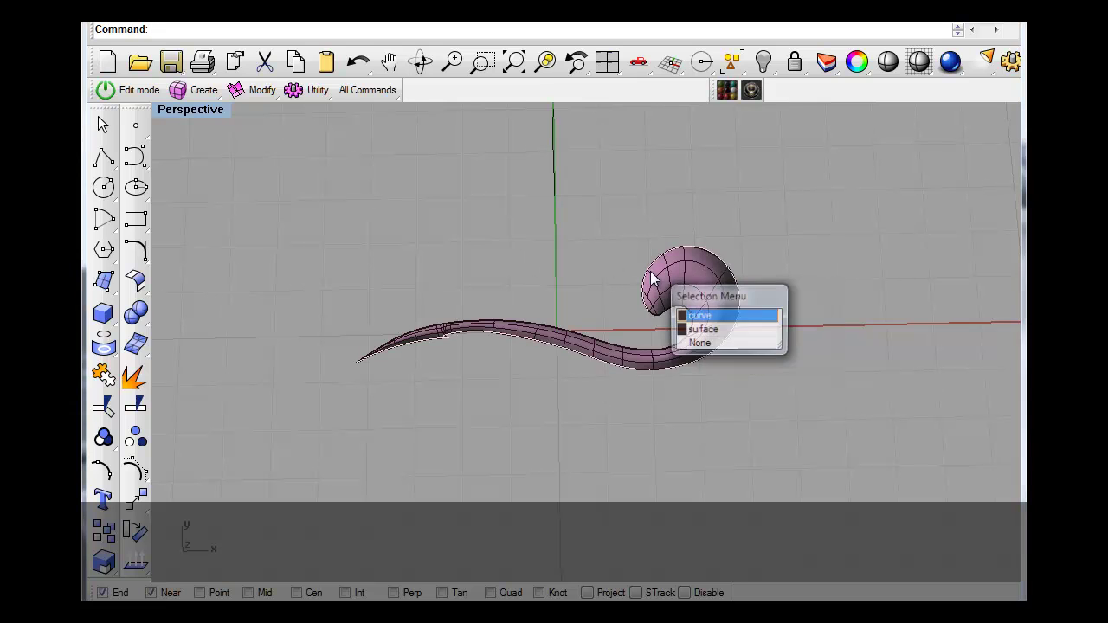
pyautogui.click(727, 332)
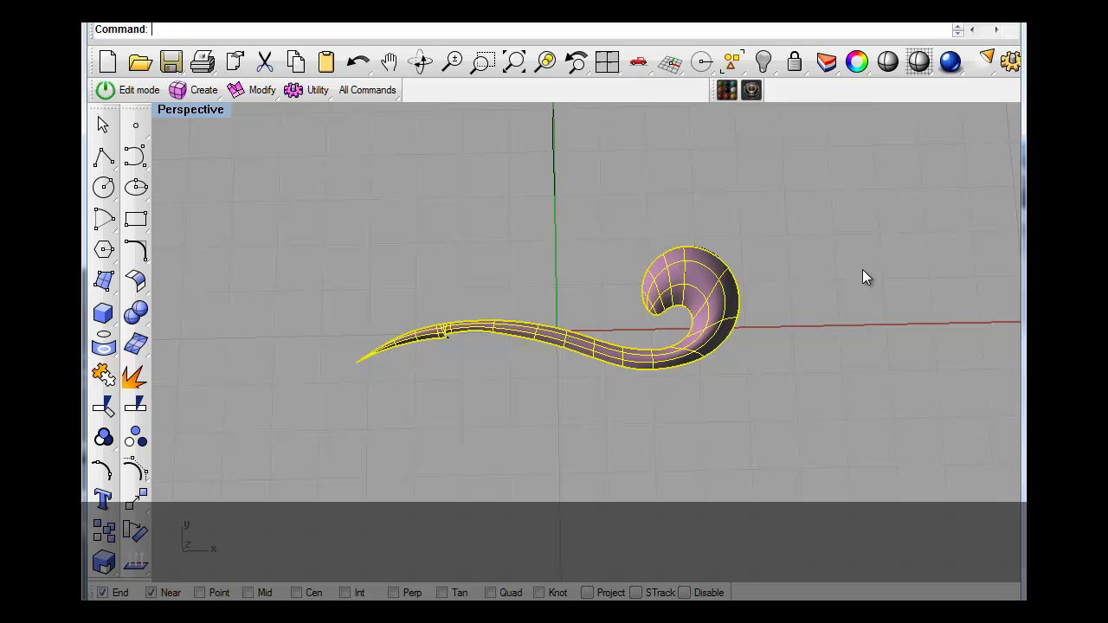
pyautogui.press('Return')
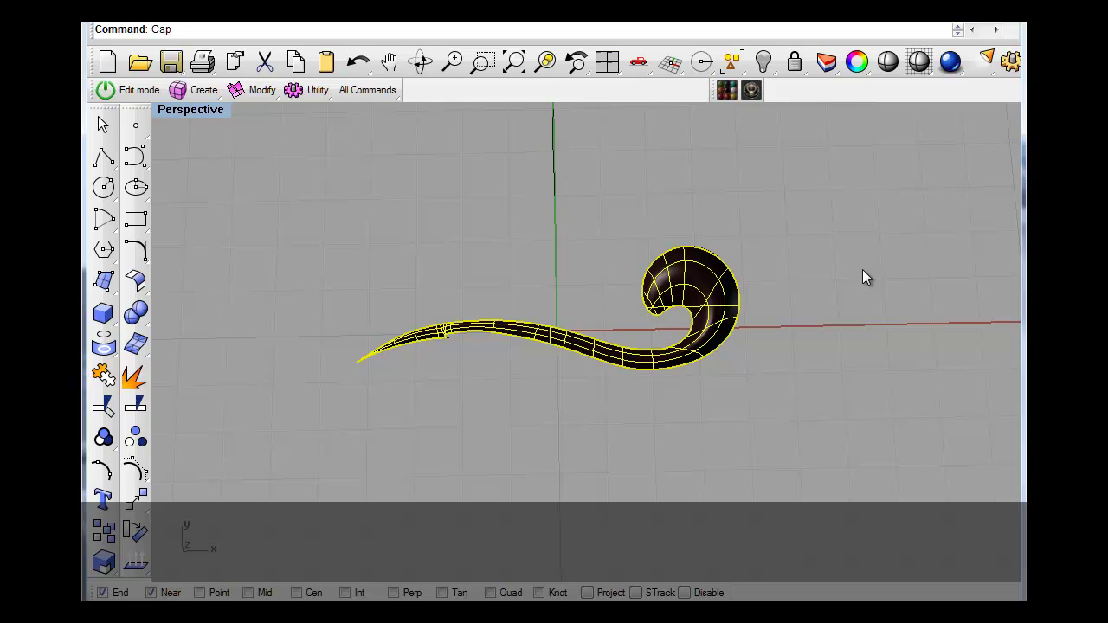
pyautogui.click(790, 219)
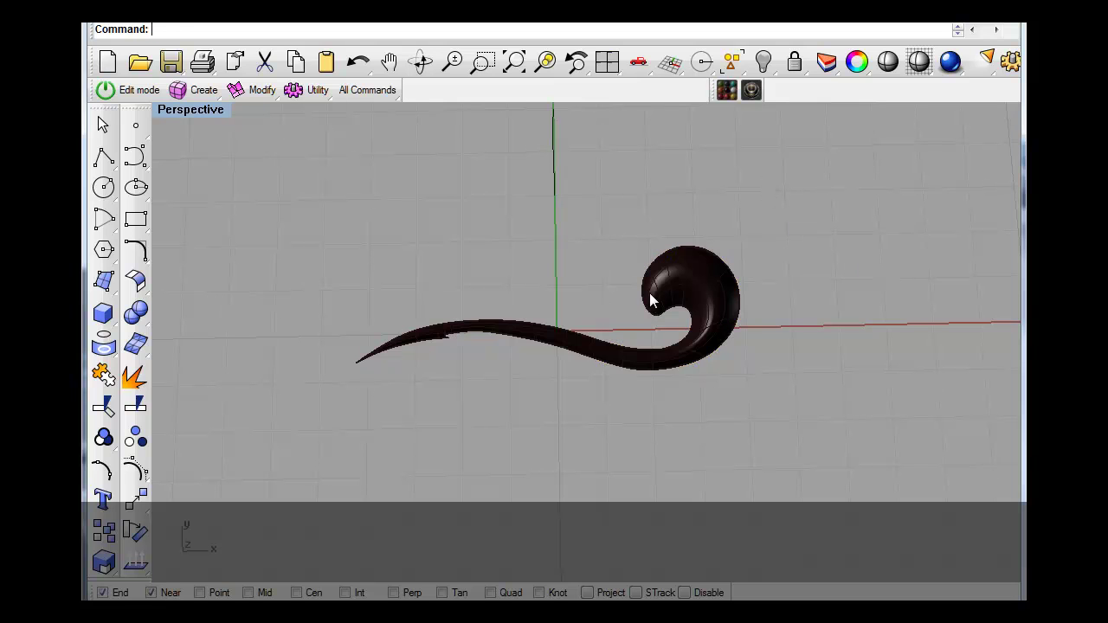
# - Shade the scroll in tsShiny display mode and examine its form and highlights from the curl to the tail
pyautogui.scroll(4, 649, 293)
pyautogui.scroll(-2, 642, 302)
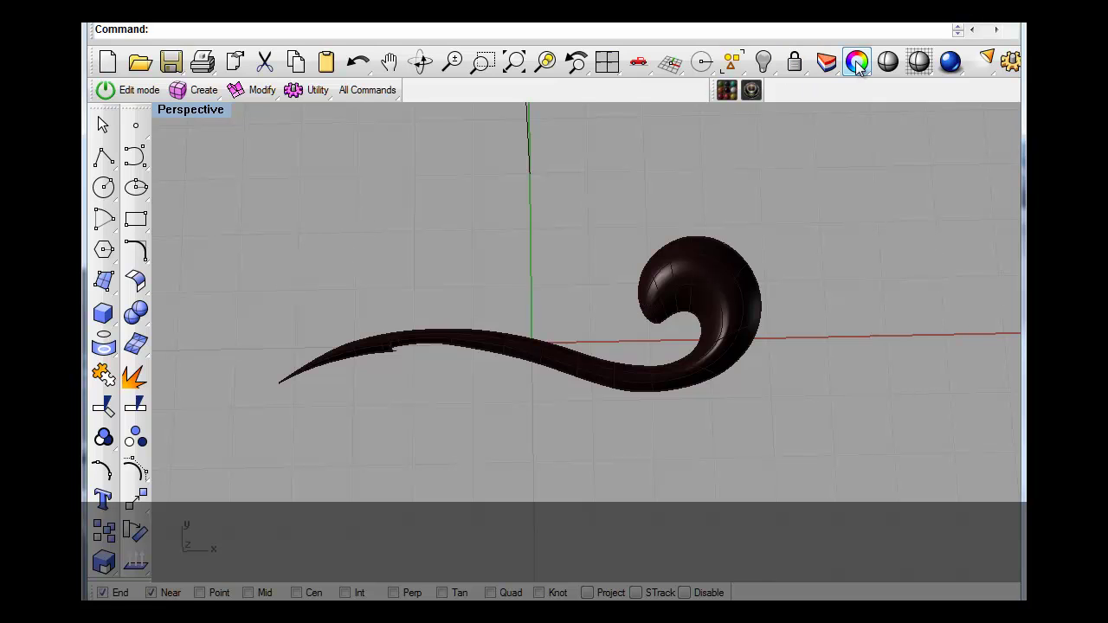
pyautogui.click(910, 67)
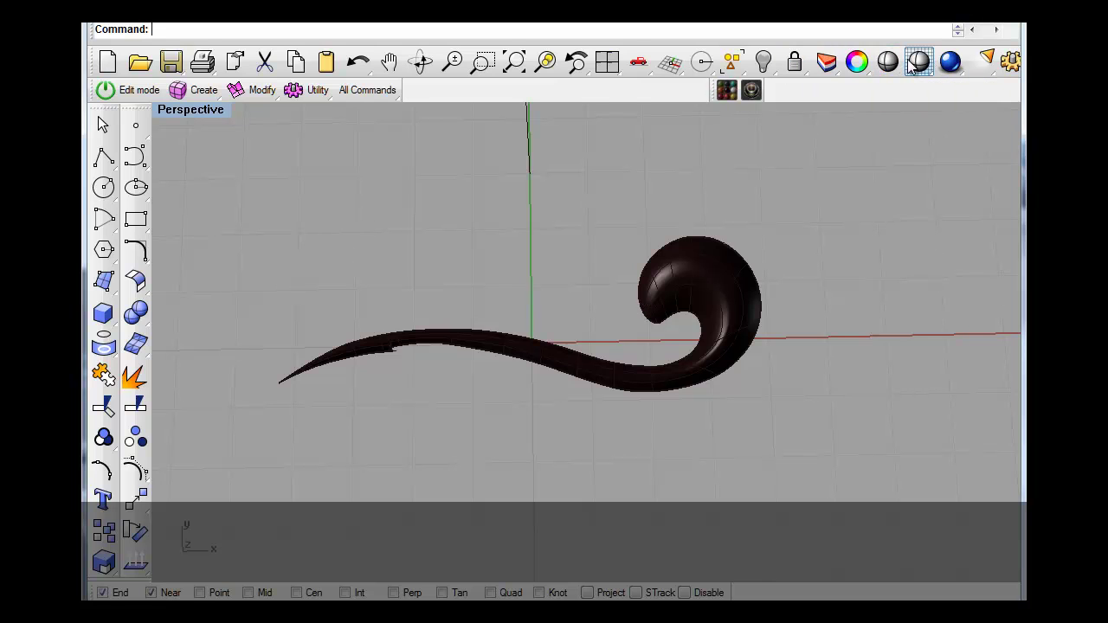
pyautogui.click(879, 66)
pyautogui.moveTo(620, 310); pyautogui.dragTo(621, 314, button='right')
pyautogui.scroll(12, 667, 244)
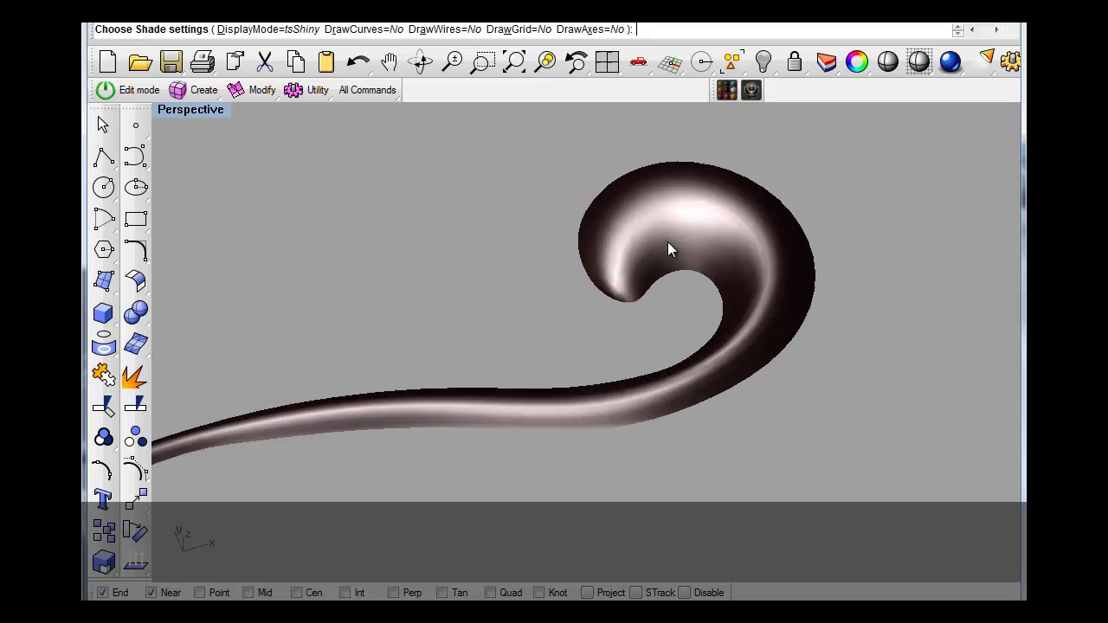
pyautogui.scroll(-5, 669, 250)
pyautogui.moveTo(670, 255)
pyautogui.mouseDown(button='right')
pyautogui.moveTo(806, 406)
pyautogui.moveTo(824, 136)
pyautogui.moveTo(855, 367)
pyautogui.moveTo(760, 520)
pyautogui.mouseUp(button='right')
pyautogui.moveTo(555, 504)
pyautogui.mouseDown(button='right')
pyautogui.moveTo(580, 295)
pyautogui.moveTo(575, 325)
pyautogui.mouseUp(button='right')
pyautogui.scroll(-12, 499, 388)
pyautogui.scroll(10, 286, 563)
pyautogui.scroll(10, 272, 561)
pyautogui.scroll(-7, 362, 418)
pyautogui.moveTo(362, 418); pyautogui.dragTo(478, 481, button='right')
pyautogui.scroll(-6, 354, 443)
pyautogui.scroll(14, 362, 446)
pyautogui.scroll(-12, 478, 481)
pyautogui.moveTo(710, 459); pyautogui.dragTo(619, 353, button='right')
pyautogui.scroll(-3, 346, 449)
pyautogui.scroll(3, 358, 451)
pyautogui.scroll(3, 606, 416)
pyautogui.scroll(-2, 619, 353)
pyautogui.scroll(5, 703, 308)
pyautogui.scroll(-4, 703, 308)
pyautogui.moveTo(584, 319); pyautogui.dragTo(603, 291, button='right')
pyautogui.scroll(-3, 662, 407)
pyautogui.scroll(5, 715, 403)
pyautogui.moveTo(715, 404); pyautogui.dragTo(708, 467, button='right')
pyautogui.moveTo(728, 132); pyautogui.dragTo(546, 159, button='right')
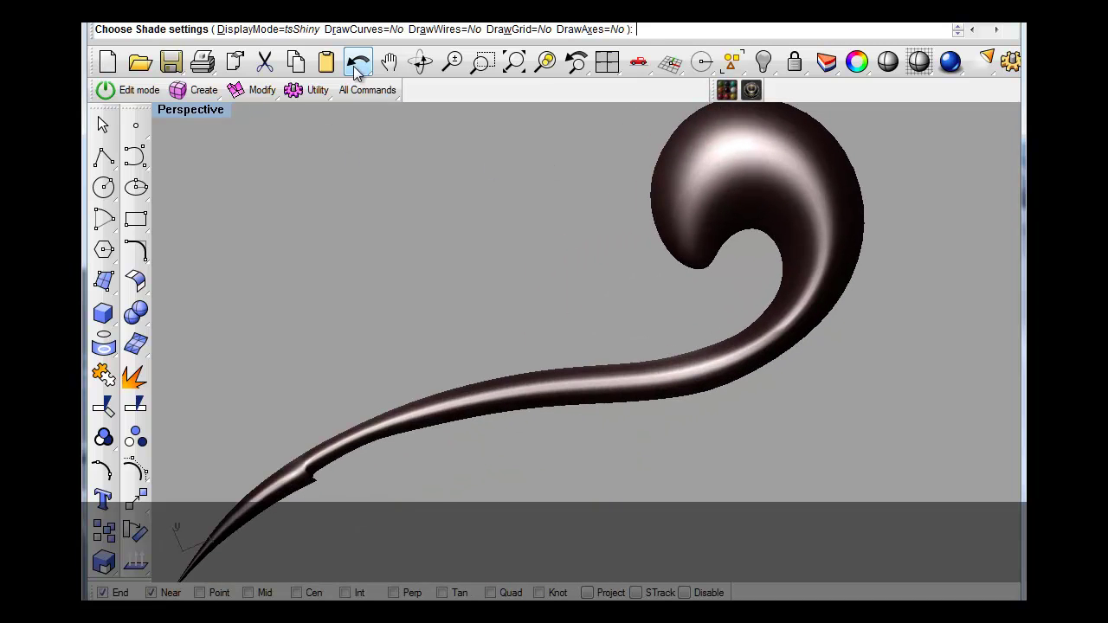
# - Return the Perspective view to Wireframe display and undo the capped network surface
pyautogui.click(191, 115)
pyautogui.click(198, 174)
pyautogui.click(180, 111)
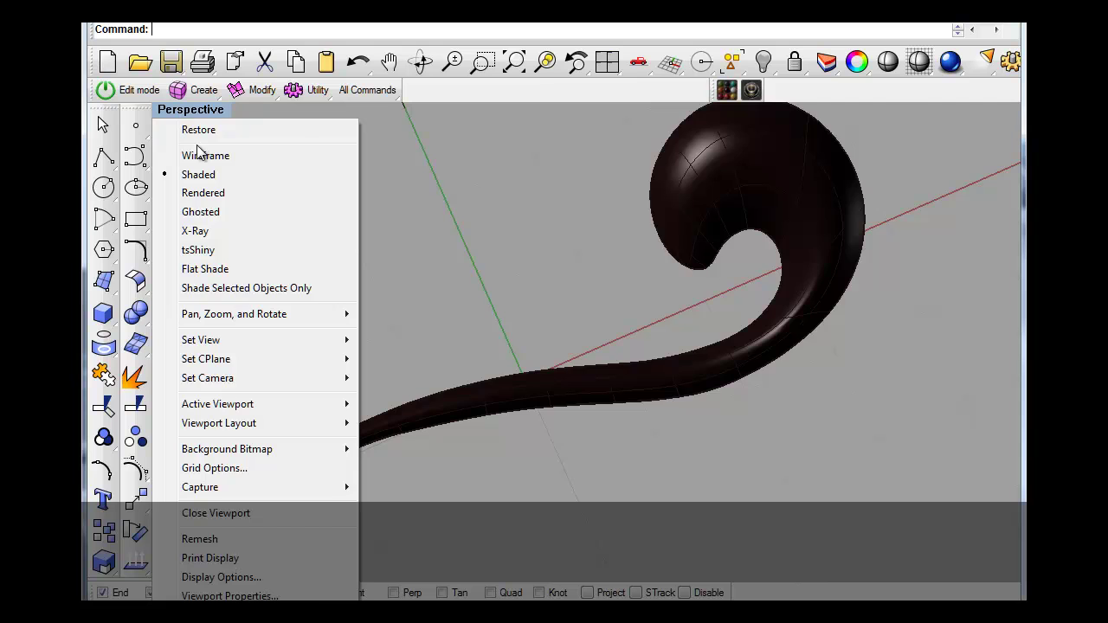
pyautogui.click(199, 155)
pyautogui.moveTo(260, 155); pyautogui.dragTo(387, 138, button='right')
pyautogui.click(358, 59)
# - With Quad snapping enabled, draw a polyline over the profile nearest the origin, from one endpoint through its peak to the other endpoint
pyautogui.moveTo(450, 226); pyautogui.dragTo(738, 203, button='right')
pyautogui.scroll(-2, 627, 303)
pyautogui.scroll(8, 613, 354)
pyautogui.scroll(-5, 613, 354)
pyautogui.moveTo(651, 351); pyautogui.dragTo(659, 322, button='right')
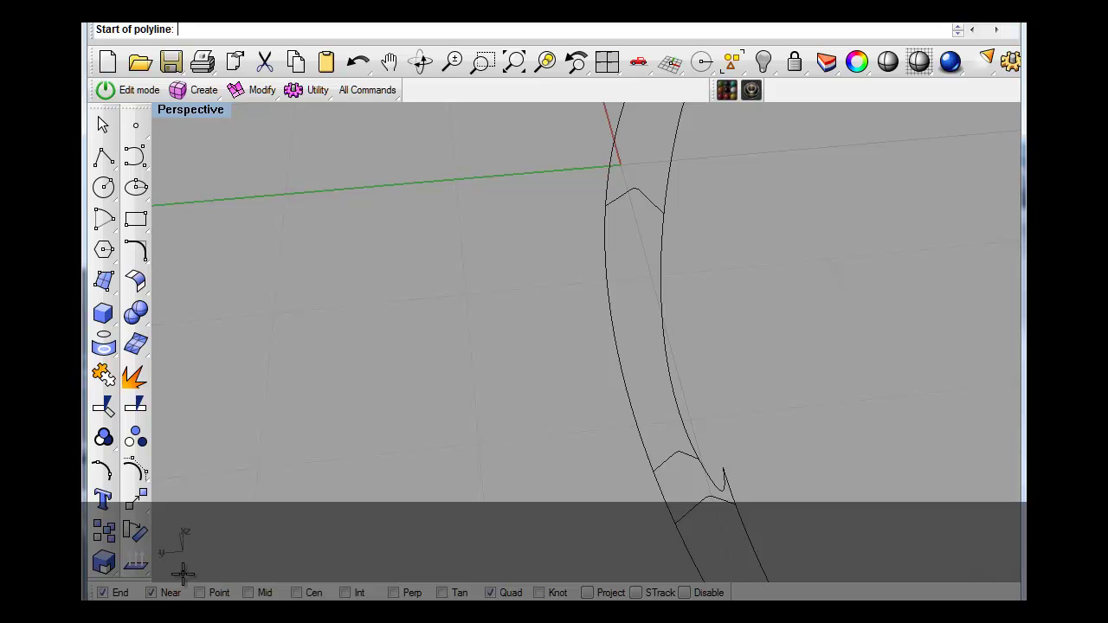
pyautogui.click(150, 591)
pyautogui.click(605, 205)
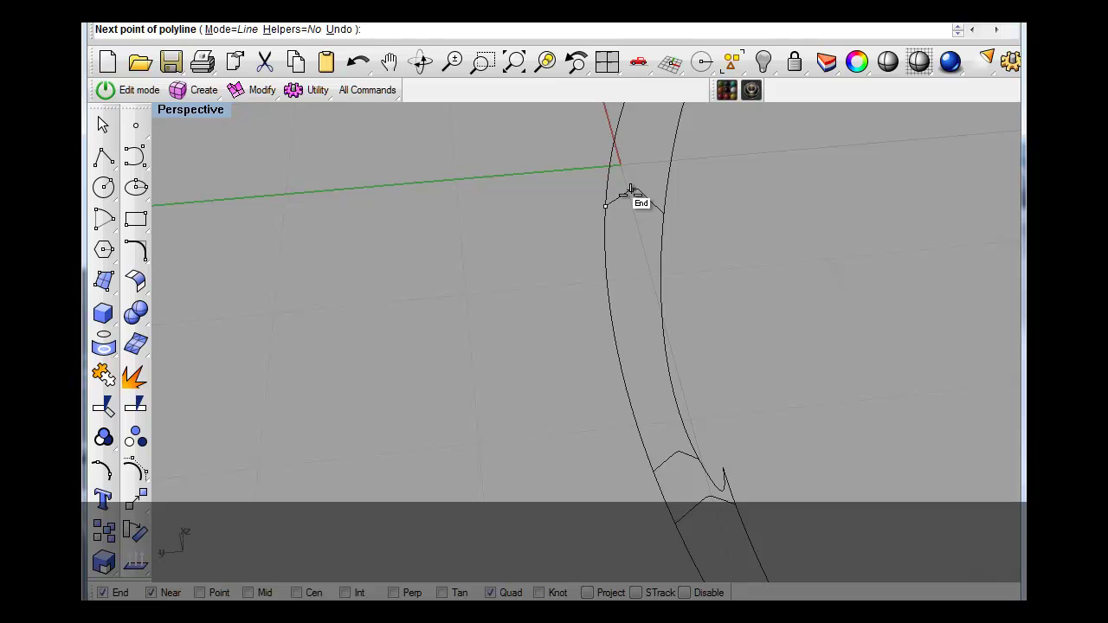
pyautogui.scroll(15, 636, 198)
pyautogui.moveTo(605, 520); pyautogui.dragTo(596, 465, button='right')
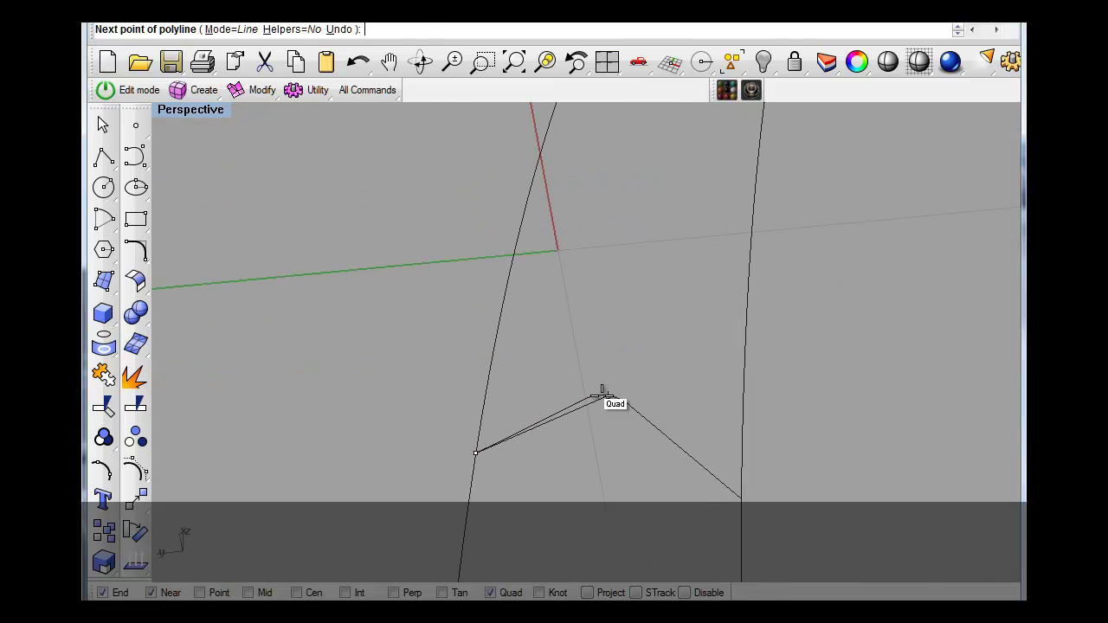
pyautogui.click(603, 395)
pyautogui.click(738, 499)
pyautogui.press('Return')
# - Draw a polyline over the profile at the trough before the curl, from the inner rail through its peak to the outer rail
pyautogui.moveTo(631, 416)
pyautogui.mouseDown(button='right')
pyautogui.moveTo(672, 371)
pyautogui.moveTo(695, 254)
pyautogui.moveTo(689, 225)
pyautogui.mouseUp(button='right')
pyautogui.press('Return')
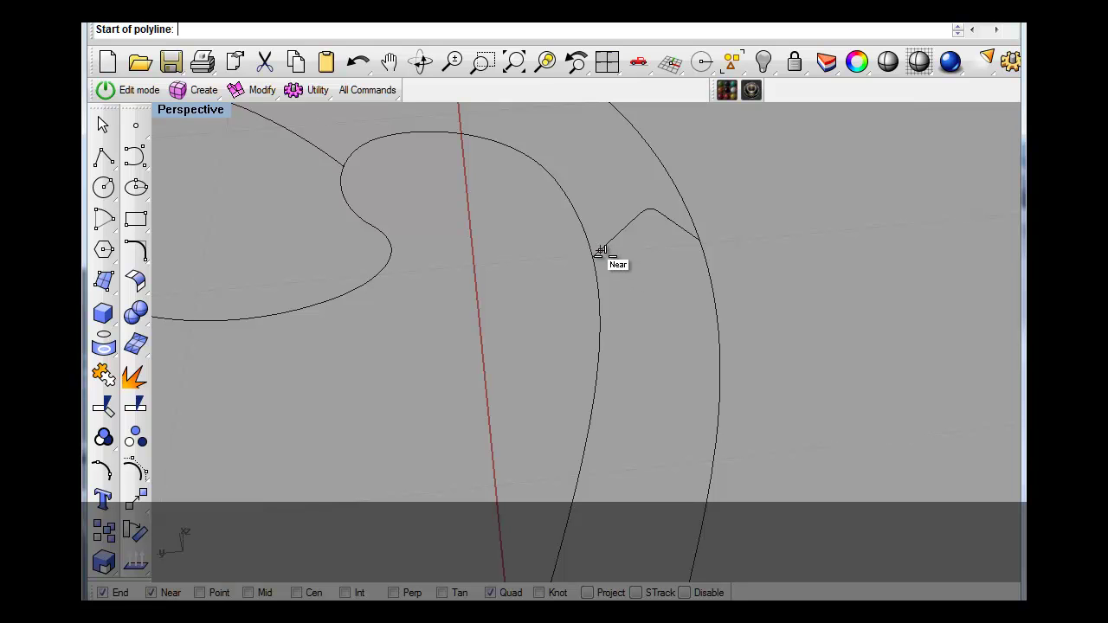
pyautogui.click(593, 256)
pyautogui.click(651, 211)
pyautogui.click(704, 240)
pyautogui.press('Return')
pyautogui.moveTo(742, 277); pyautogui.dragTo(679, 297, button='right')
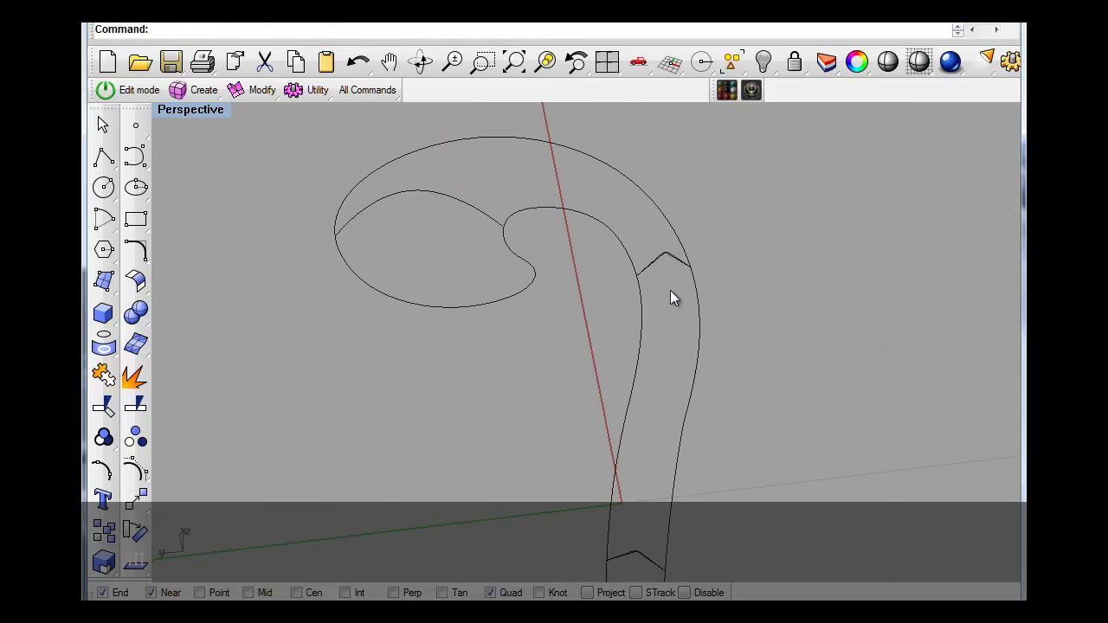